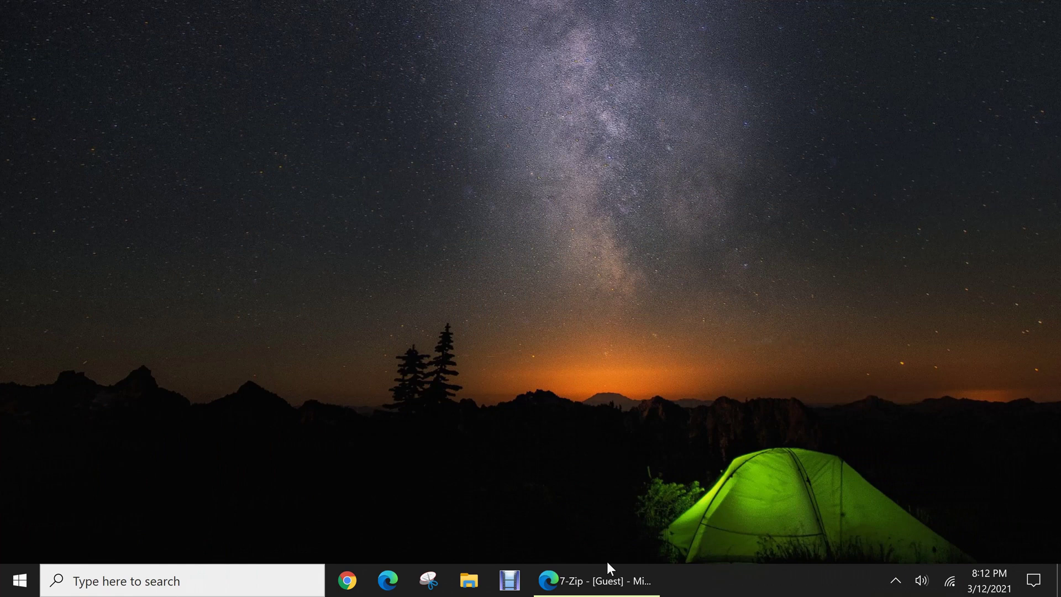
pyautogui.click(607, 582)
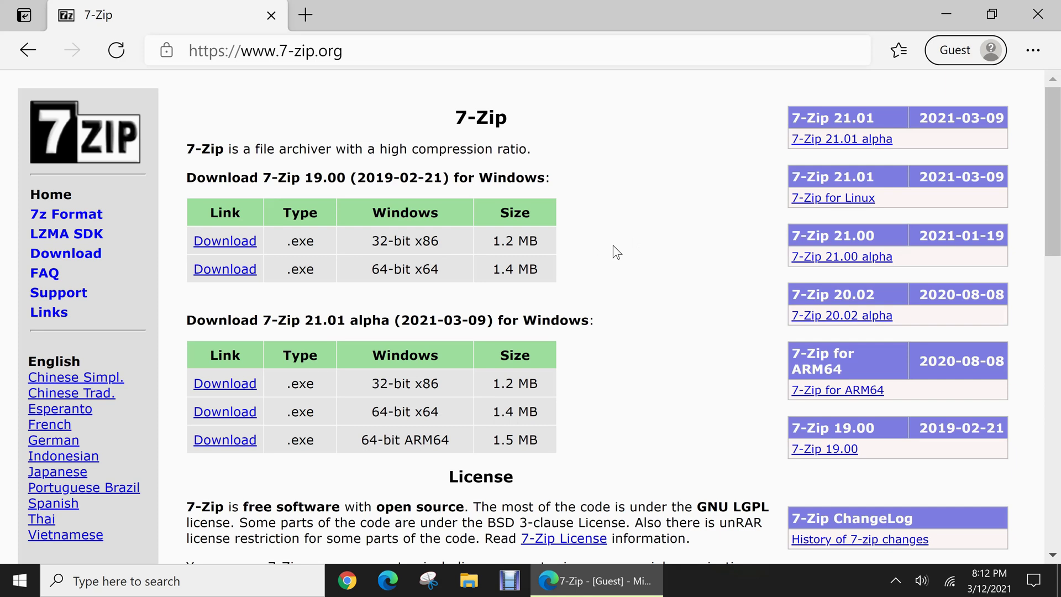
pyautogui.click(29, 590)
pyautogui.write('abo')
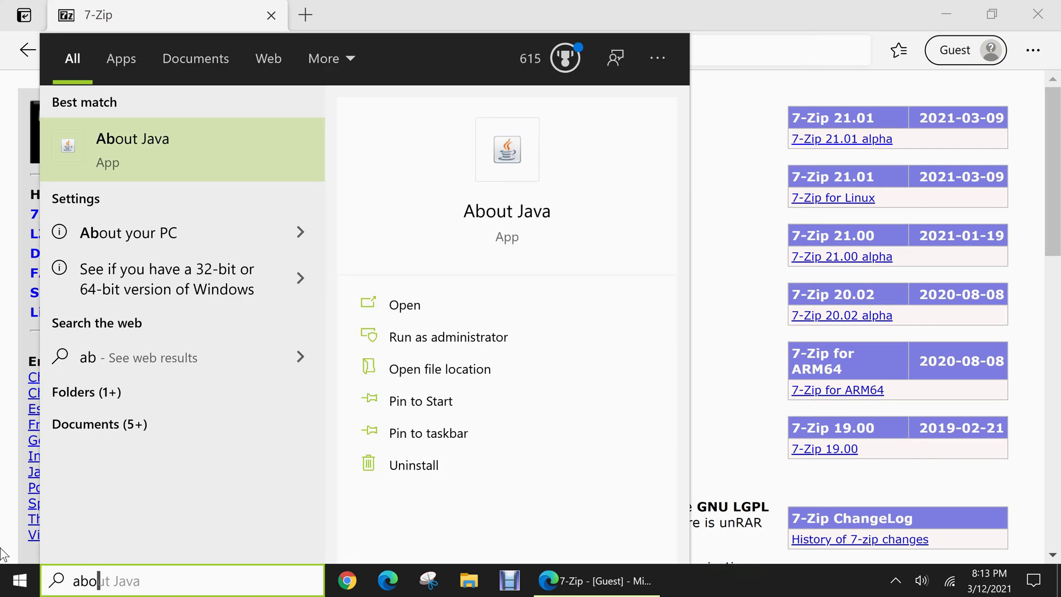
pyautogui.write('ut')
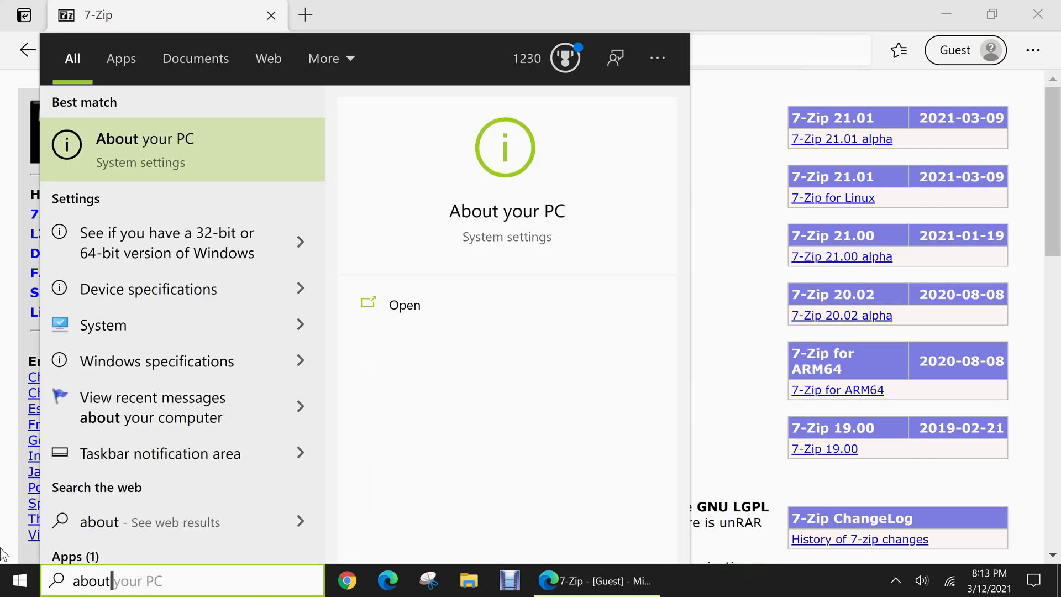
pyautogui.click(216, 154)
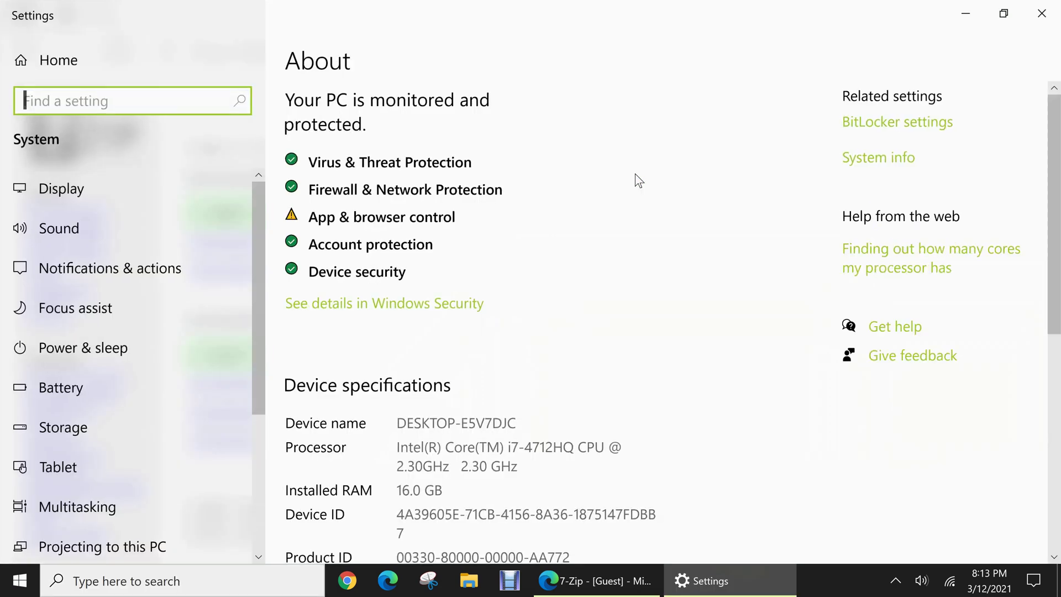
pyautogui.scroll(-3, 637, 233)
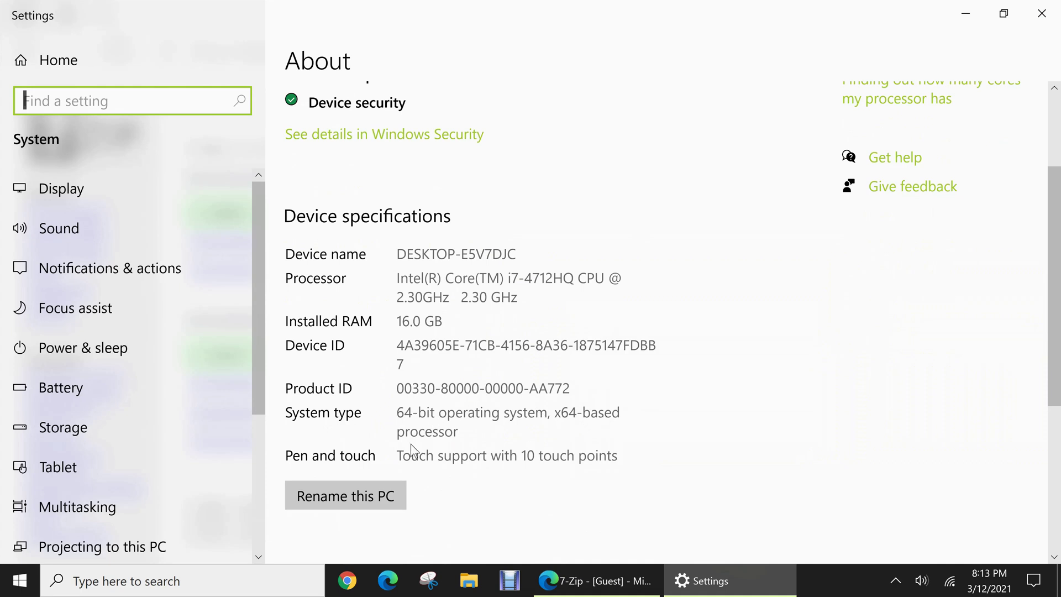
pyautogui.click(1042, 12)
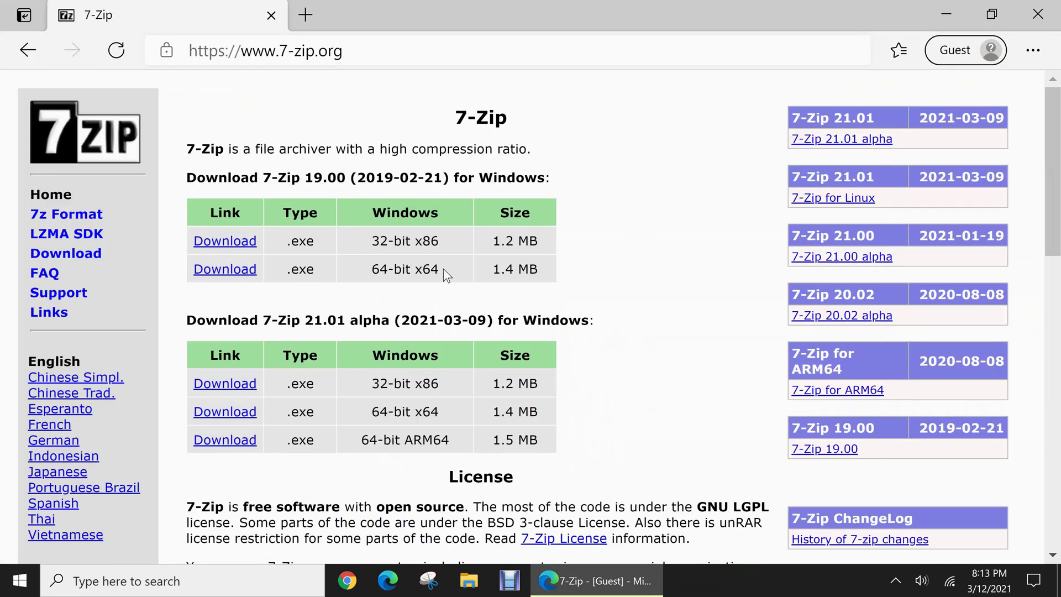
# Download and install 7-Zip 19.00 (x64) into C:\Program Files\7-Zip, then minimize Edge
pyautogui.click(238, 271)
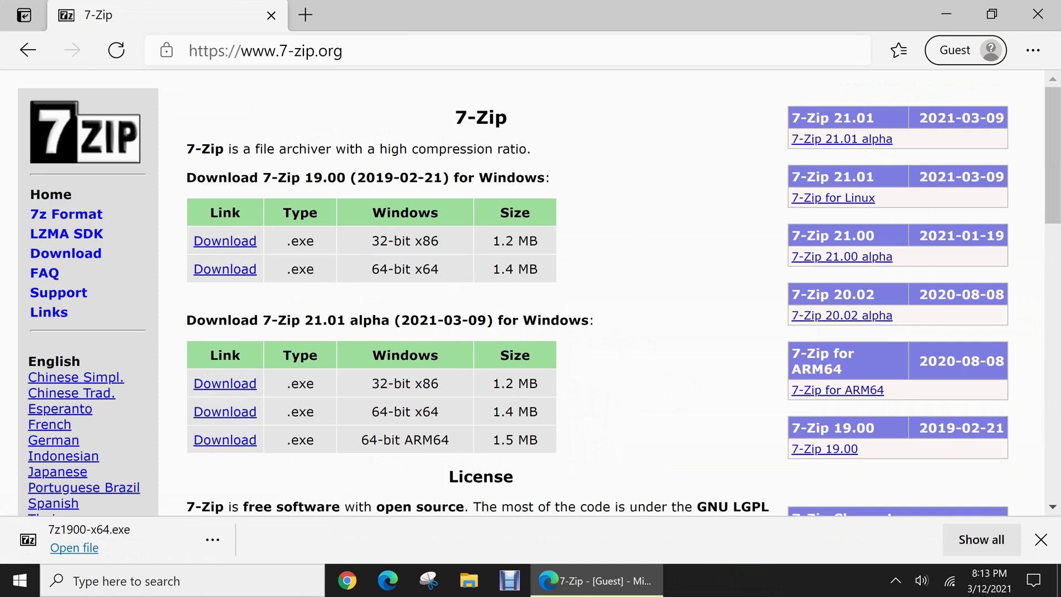
pyautogui.click(121, 534)
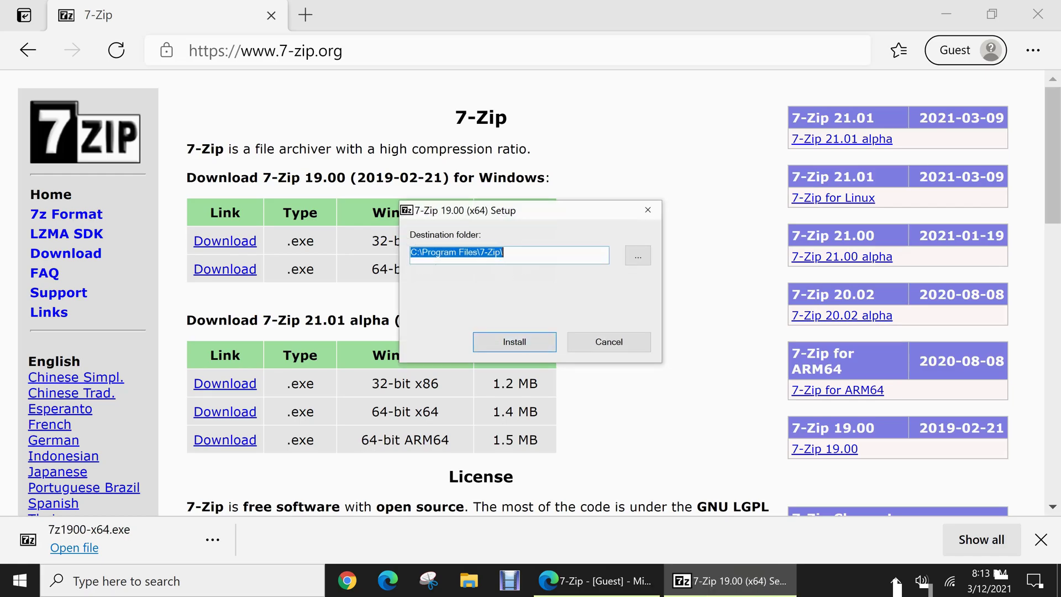
pyautogui.click(523, 344)
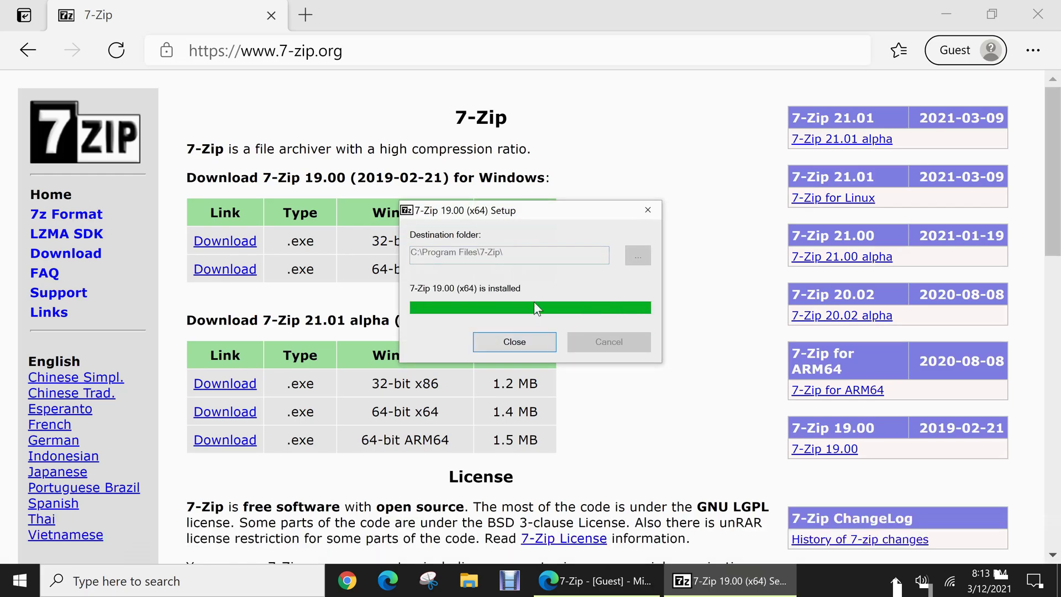
pyautogui.click(530, 336)
pyautogui.click(946, 14)
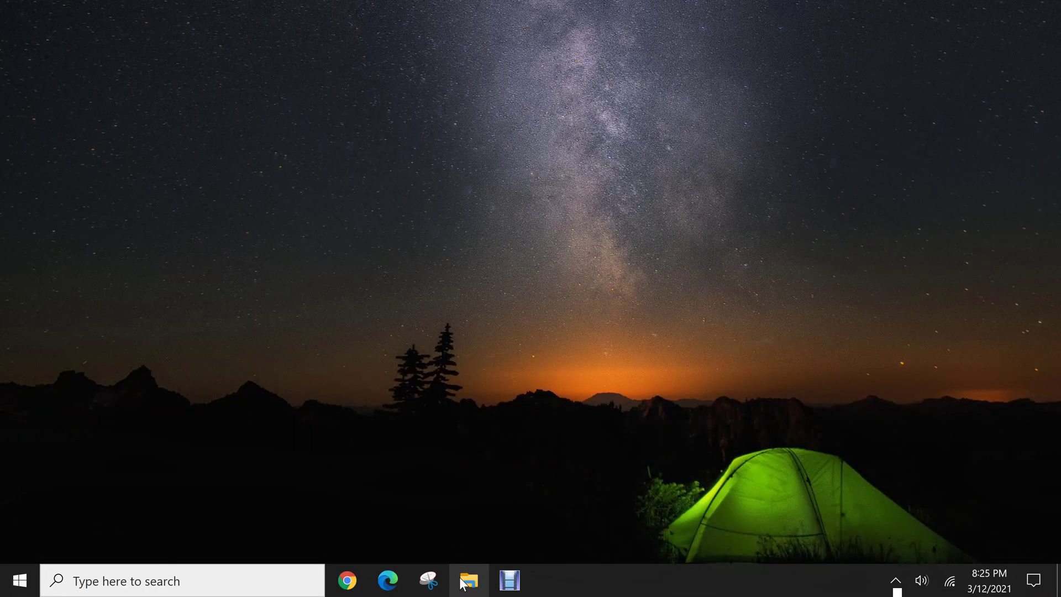
# Open the C:\rahul-test folder in File Explorer and look over its 16 sample files
pyautogui.press('super+e')
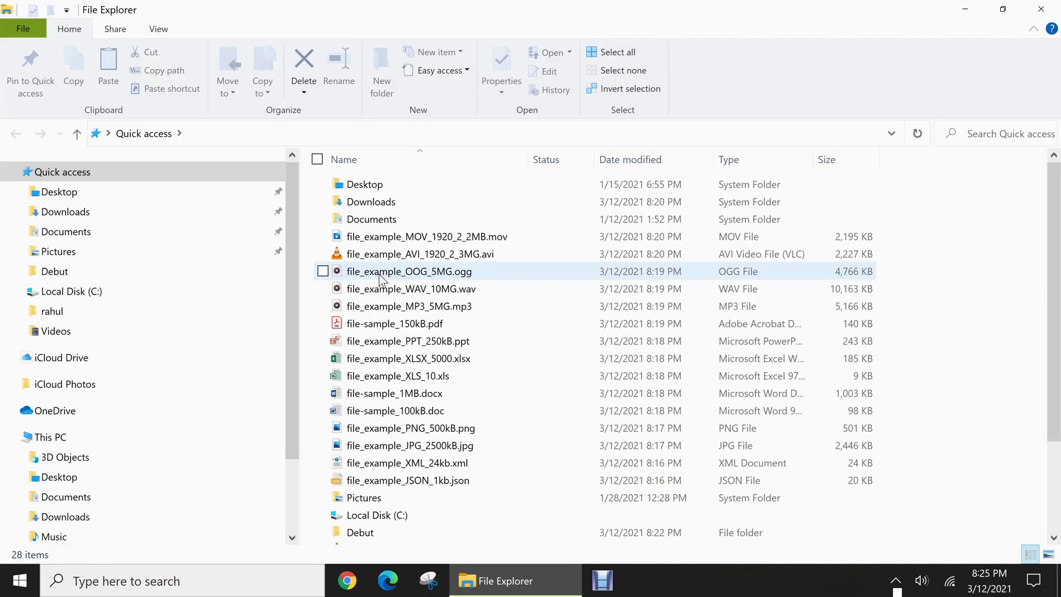
pyautogui.click(86, 296)
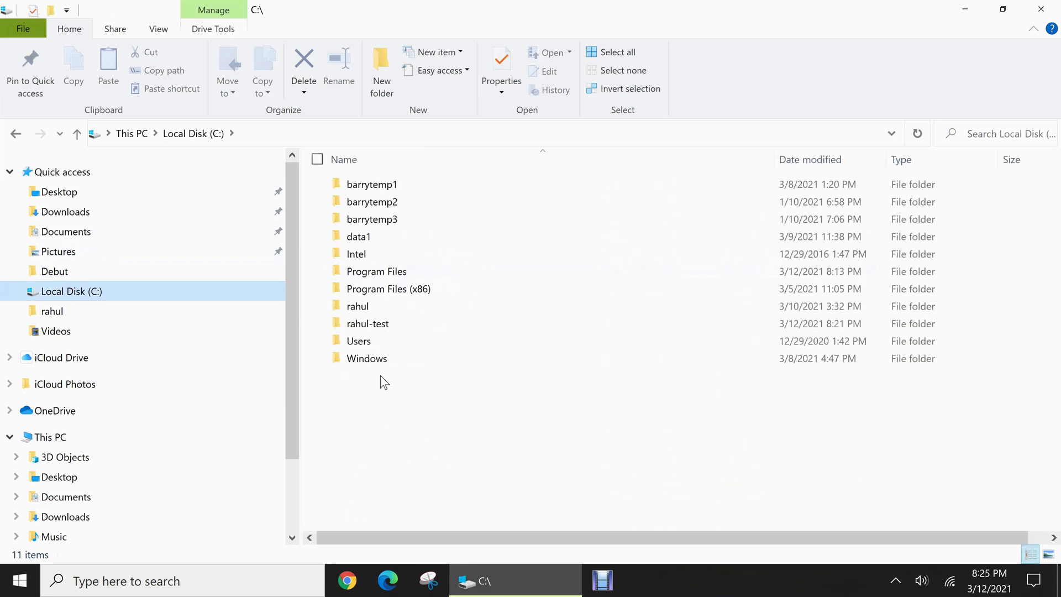
pyautogui.doubleClick(380, 330)
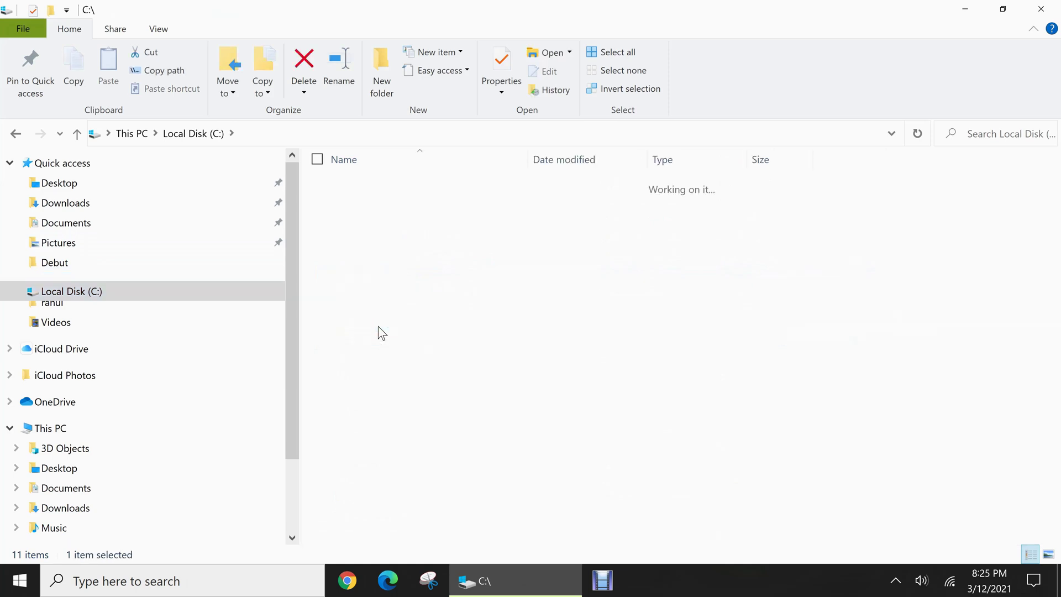
pyautogui.moveTo(446, 468); pyautogui.dragTo(398, 187)
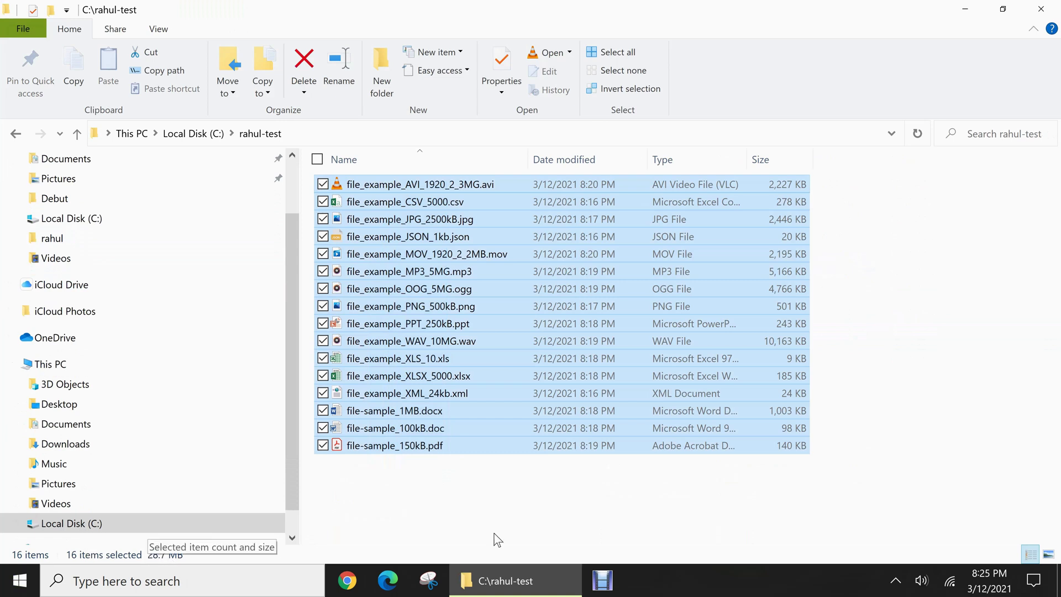
pyautogui.click(525, 525)
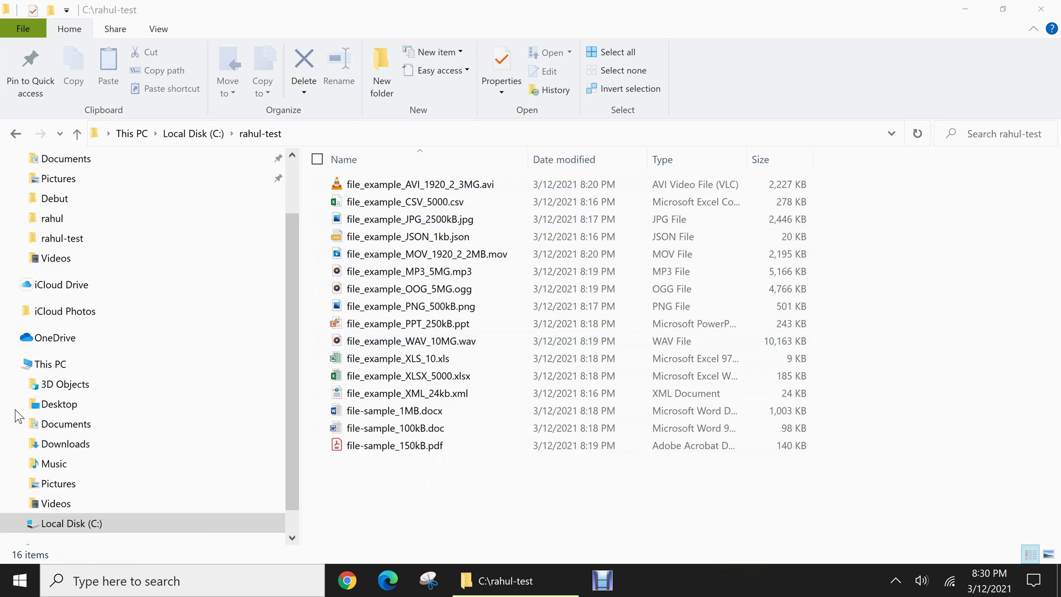
# From Local Disk (C:), try archiving the rahul-test folder as rahul-test.7z in C:\ with 7-Zip
pyautogui.click(22, 363)
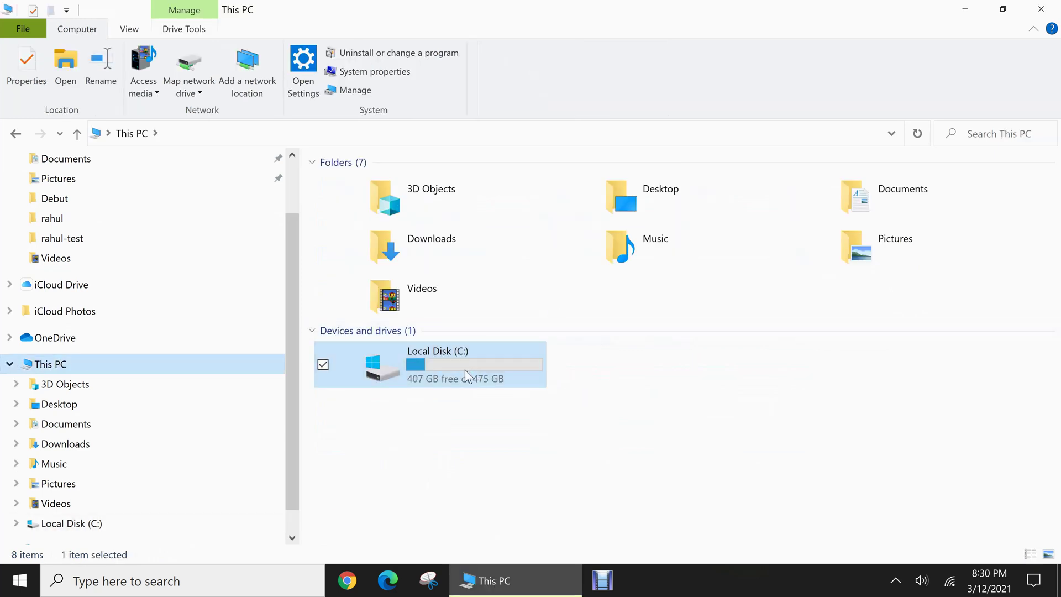
pyautogui.doubleClick(466, 369)
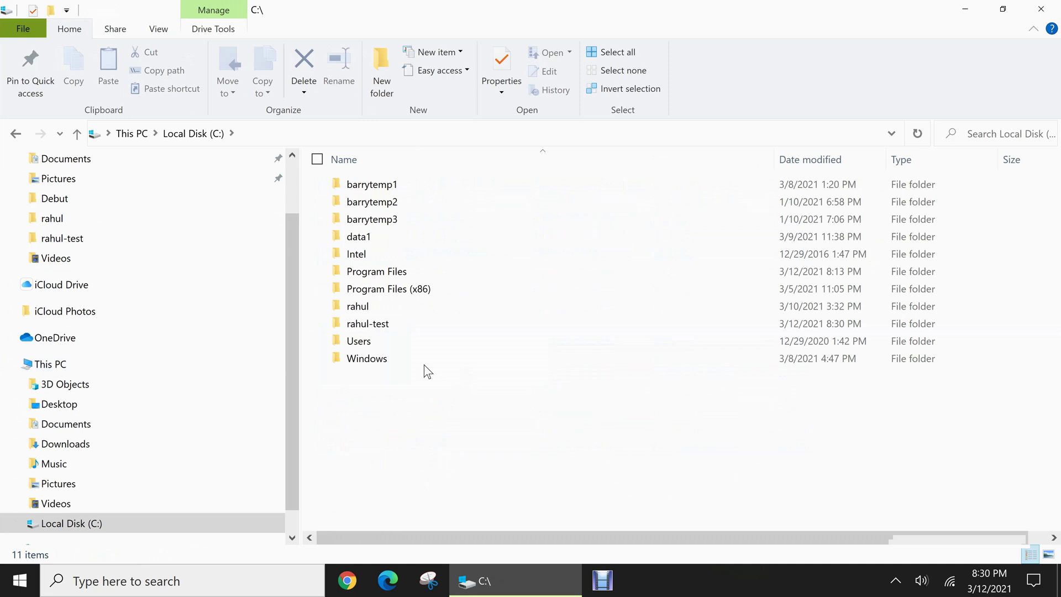
pyautogui.moveTo(387, 327)
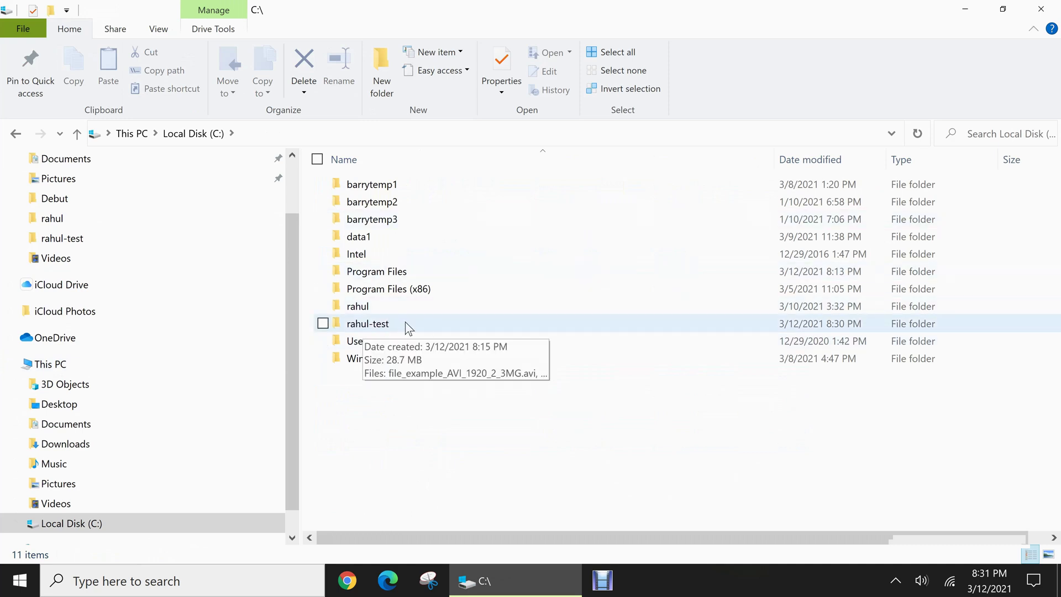
pyautogui.click(405, 323)
pyautogui.rightClick(386, 324)
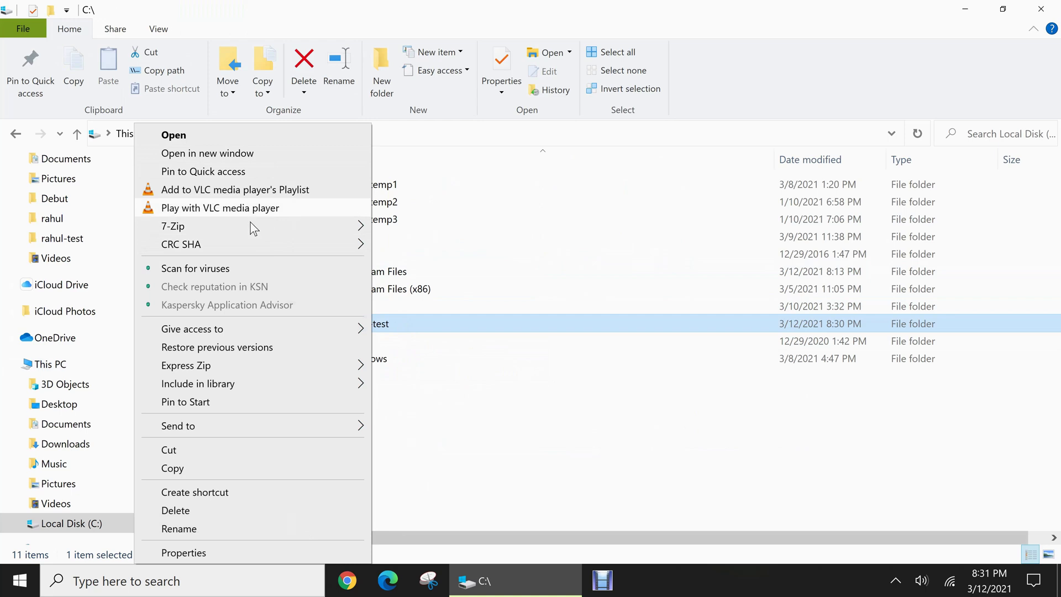
pyautogui.moveTo(245, 236)
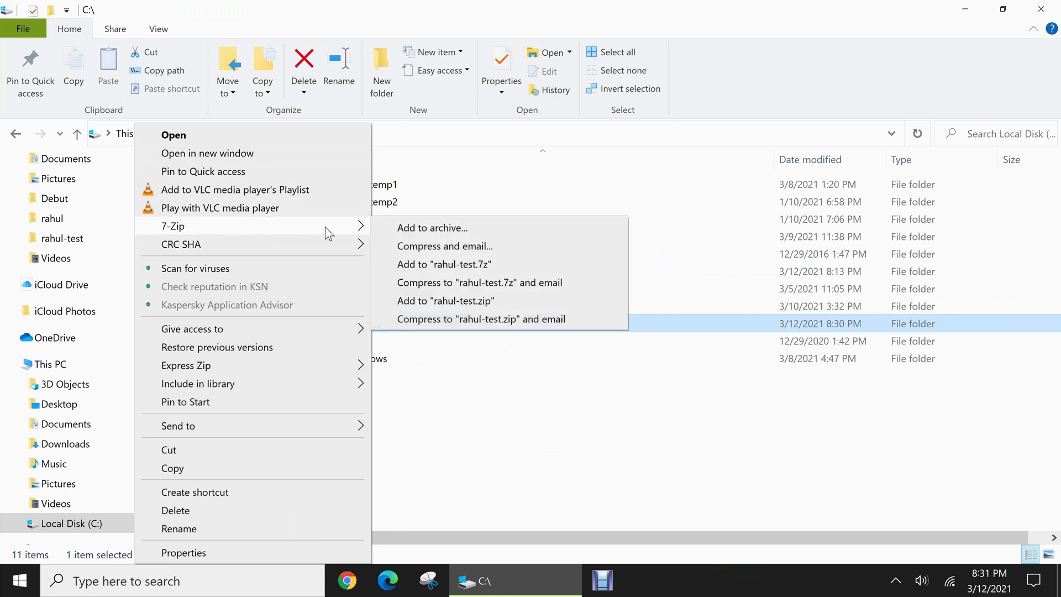
pyautogui.click(448, 228)
pyautogui.moveTo(594, 52); pyautogui.dragTo(877, 72)
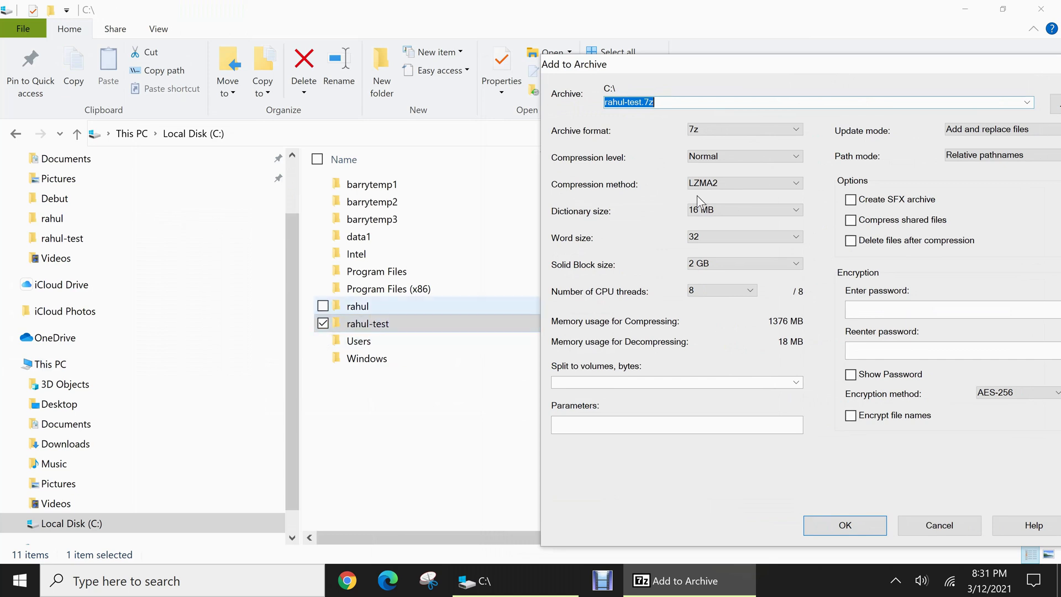
pyautogui.click(840, 529)
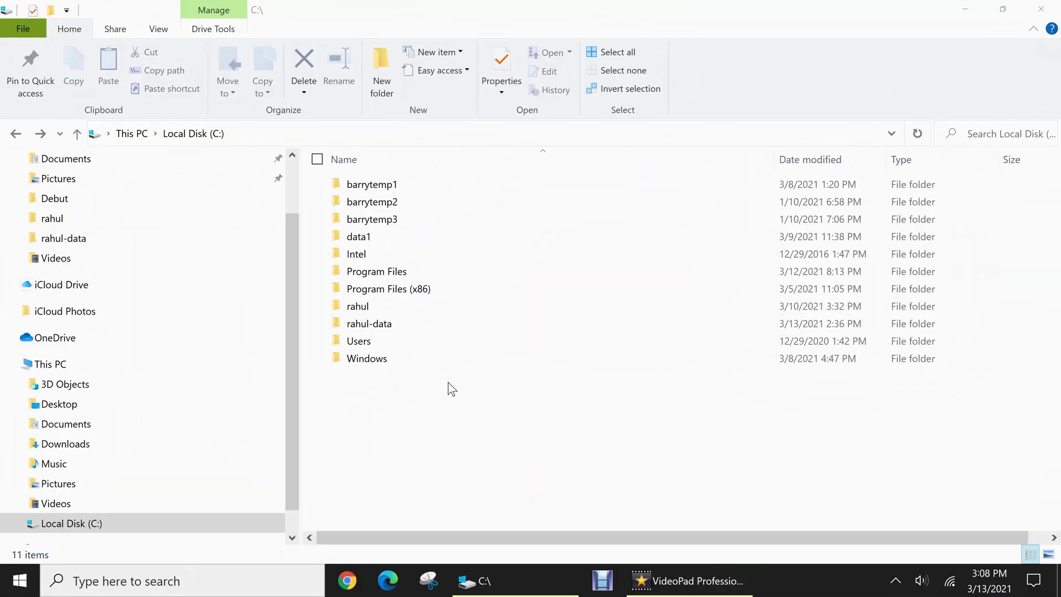
# Create a new folder in C:\ and keep its default name 'New folder'
pyautogui.rightClick(407, 382)
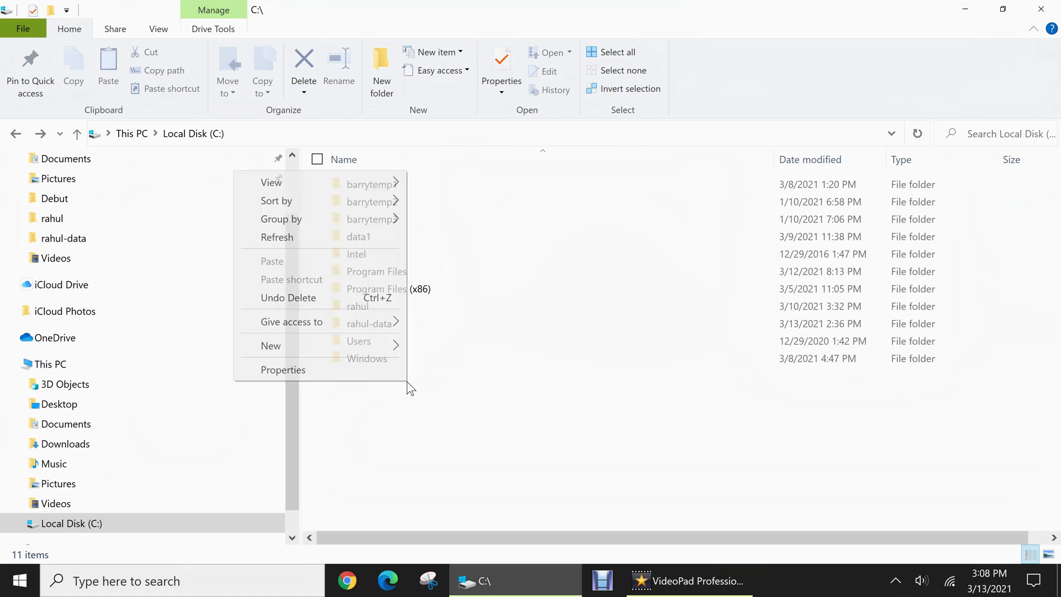
pyautogui.moveTo(360, 340)
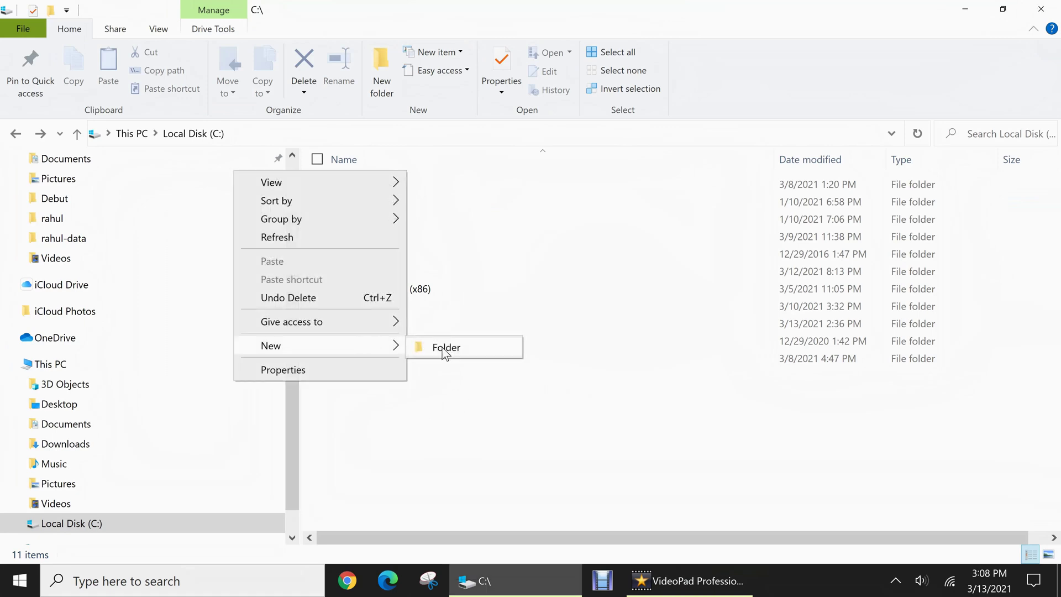
pyautogui.click(442, 347)
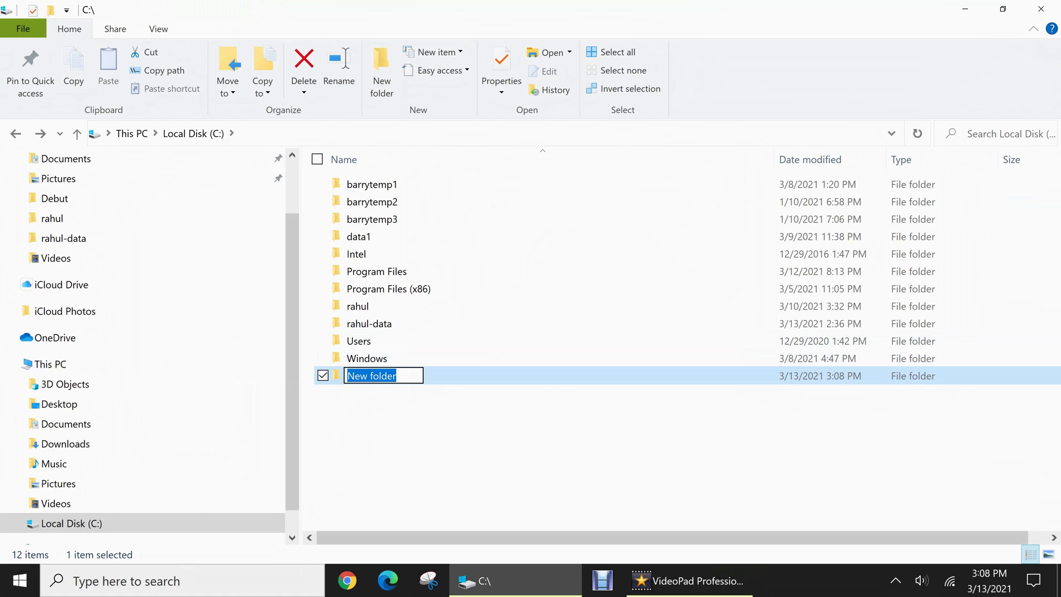
pyautogui.click(448, 414)
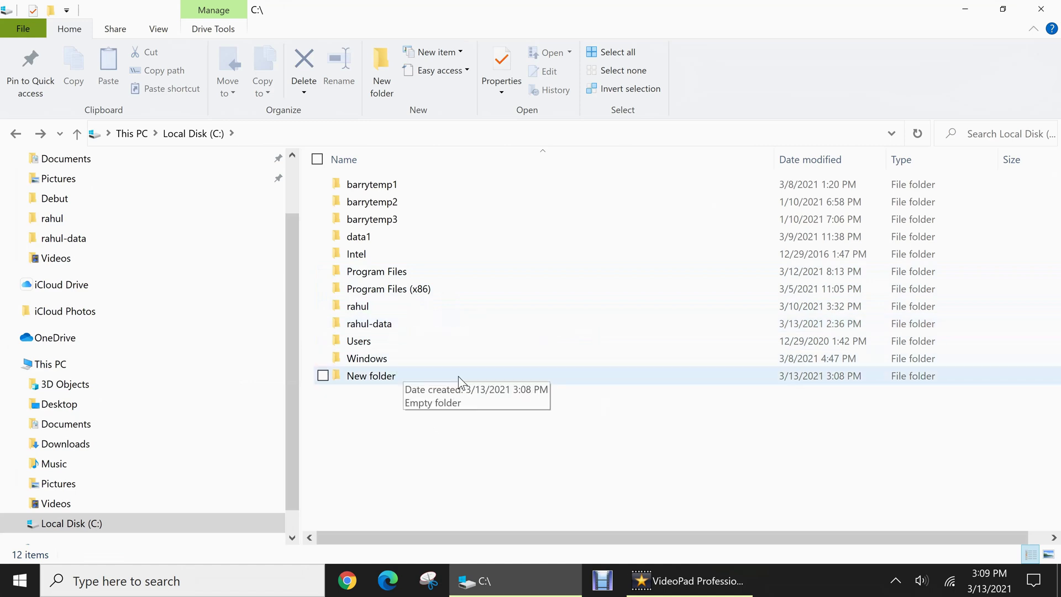
# Compress the rahul-data folder into rahul-data.7z, saving it in C:\New folder
pyautogui.rightClick(388, 327)
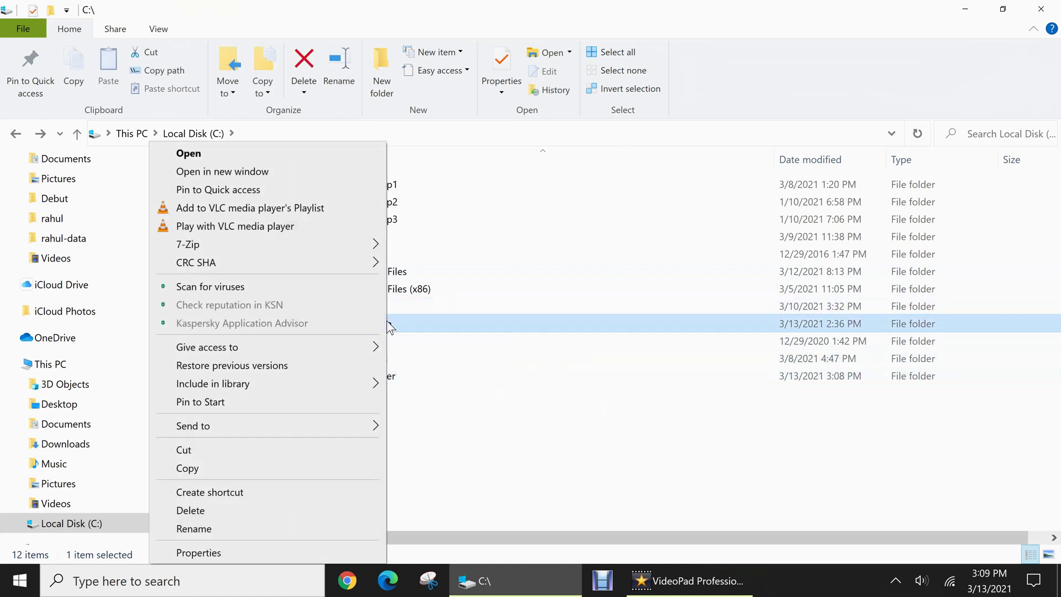
pyautogui.moveTo(331, 254)
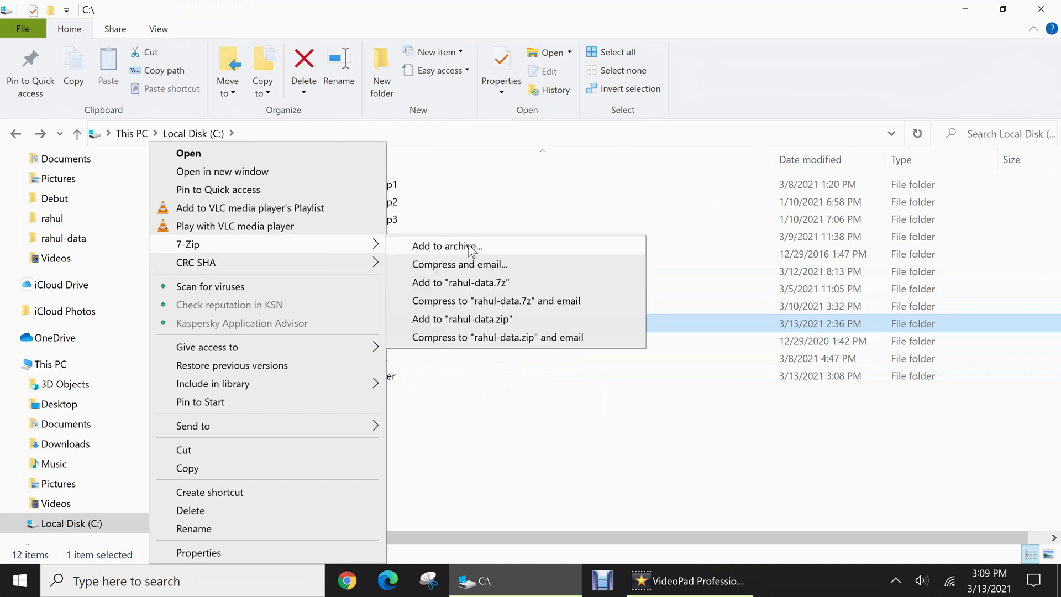
pyautogui.click(424, 249)
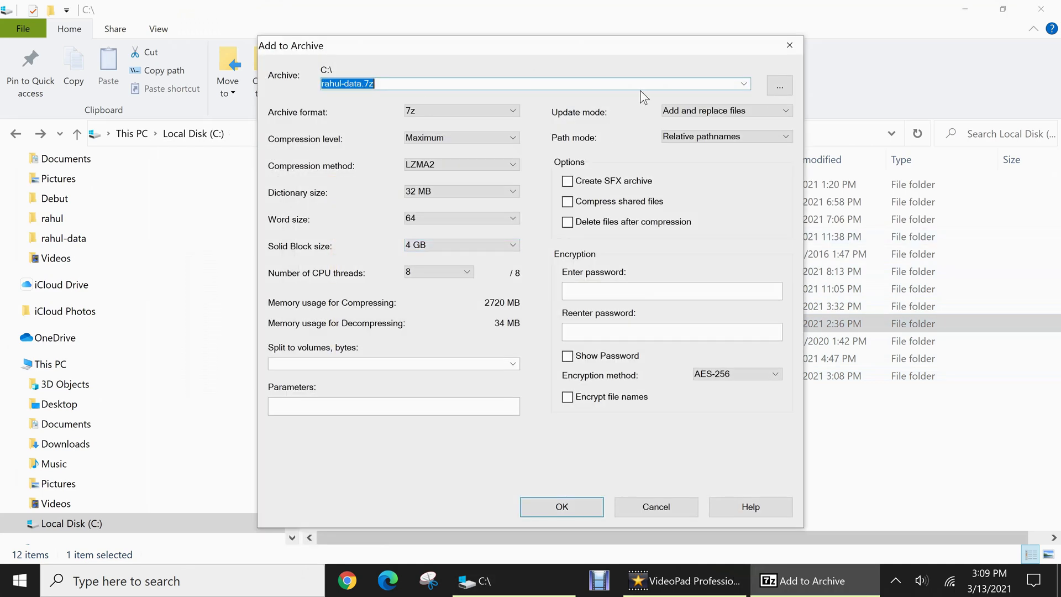
pyautogui.click(777, 87)
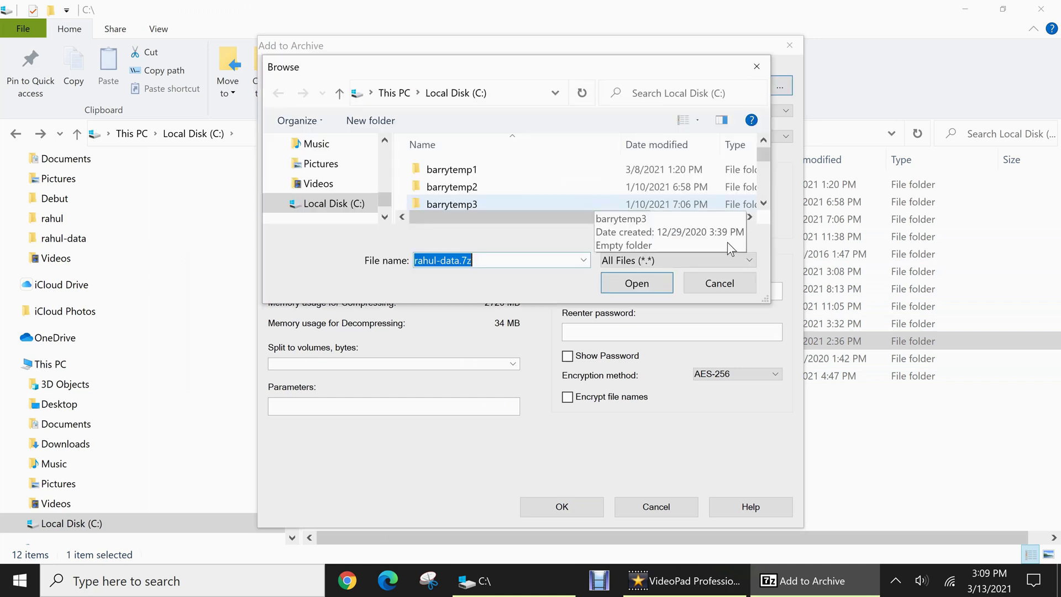
pyautogui.click(763, 202)
pyautogui.click(763, 202)
pyautogui.click(763, 202)
pyautogui.click(764, 203)
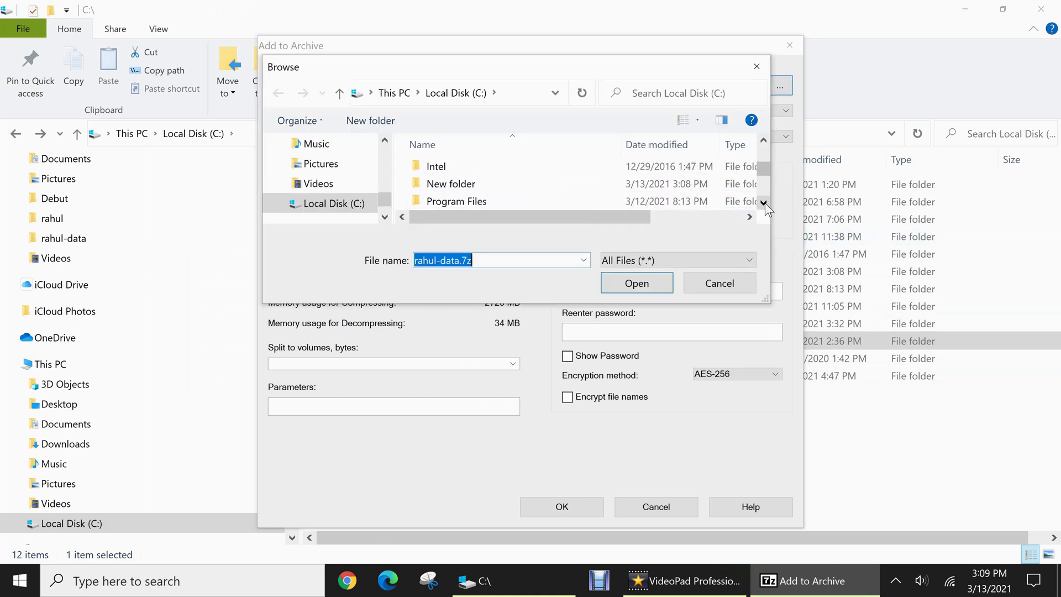
pyautogui.click(763, 202)
pyautogui.click(437, 168)
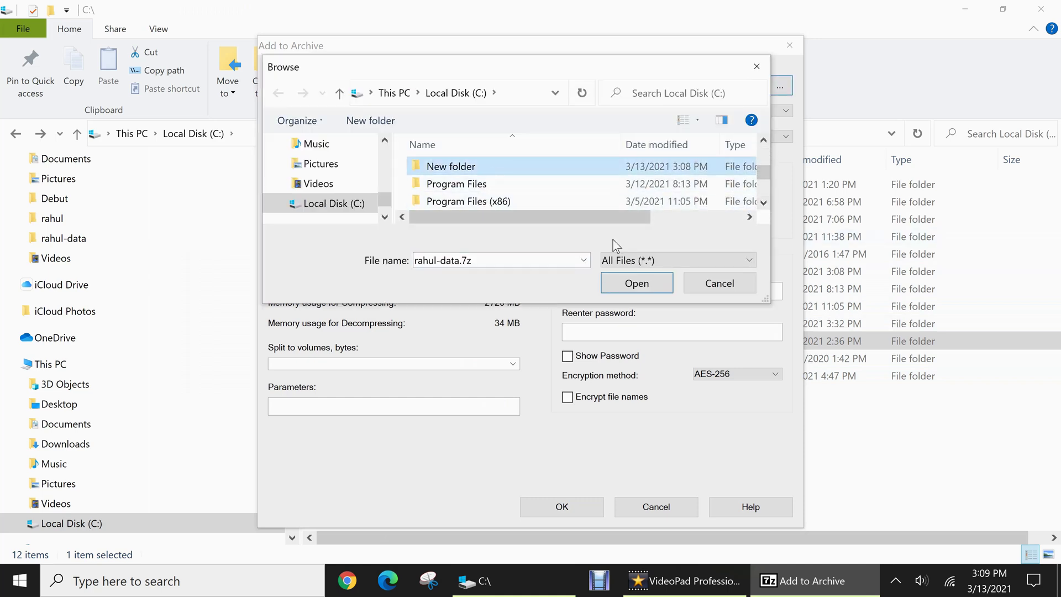
pyautogui.click(628, 275)
pyautogui.click(667, 282)
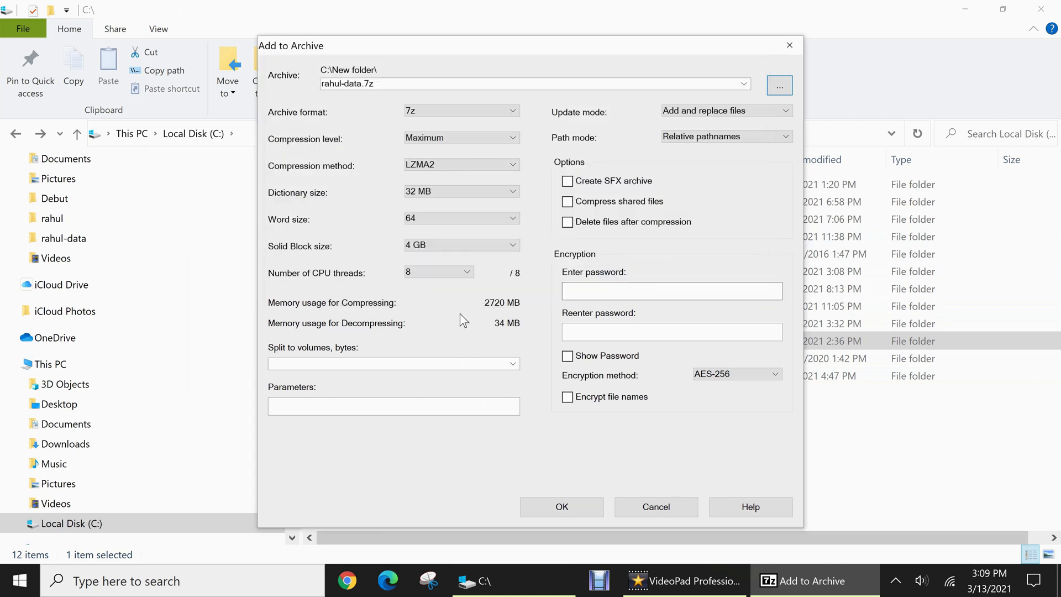
pyautogui.click(551, 515)
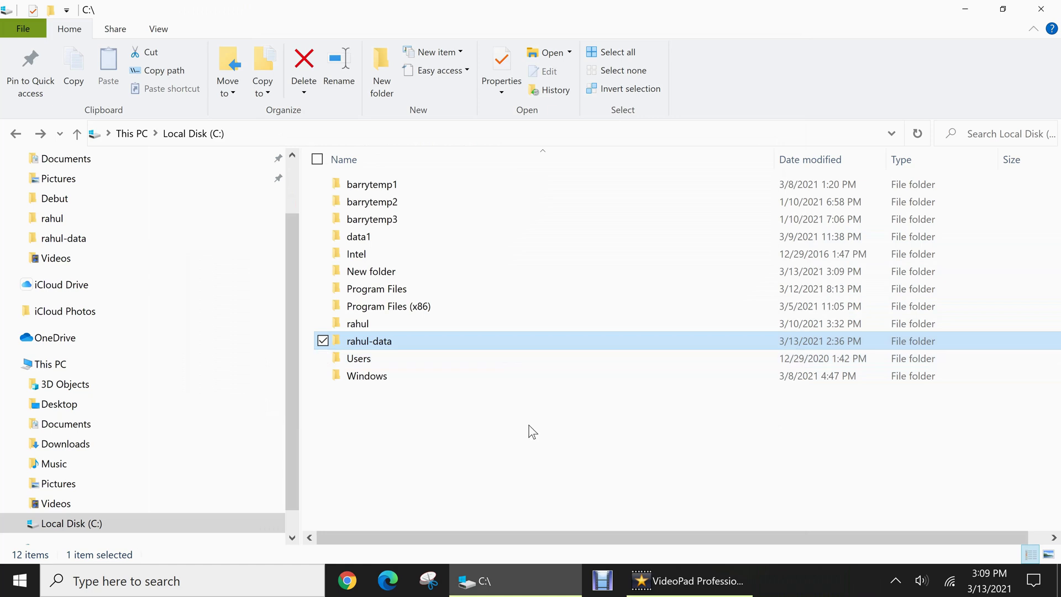
# Open C:\New folder and select the 22,628 KB rahul-data.7z archive
pyautogui.click(420, 404)
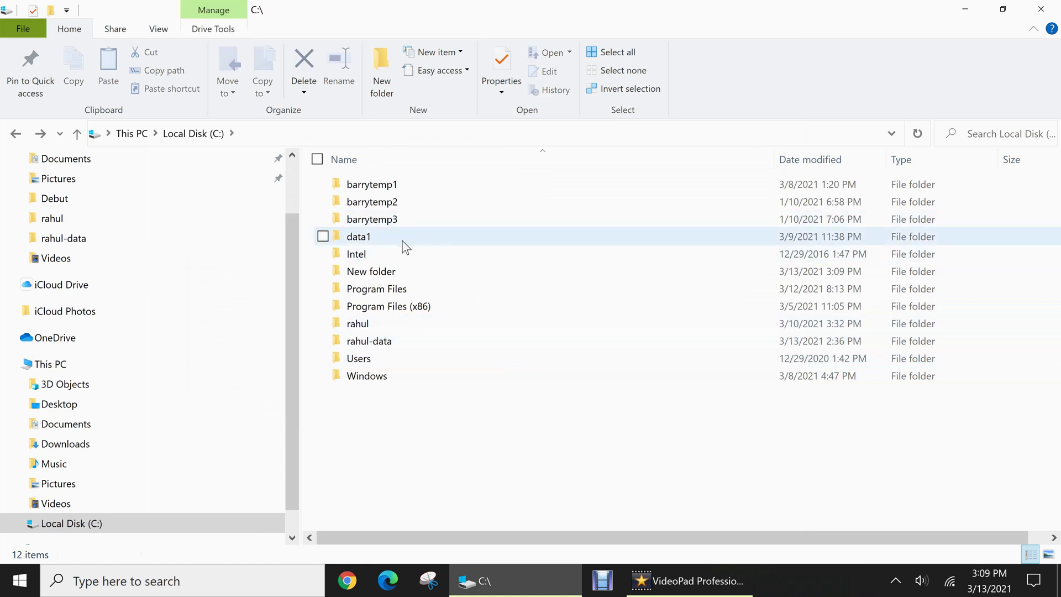
pyautogui.doubleClick(420, 272)
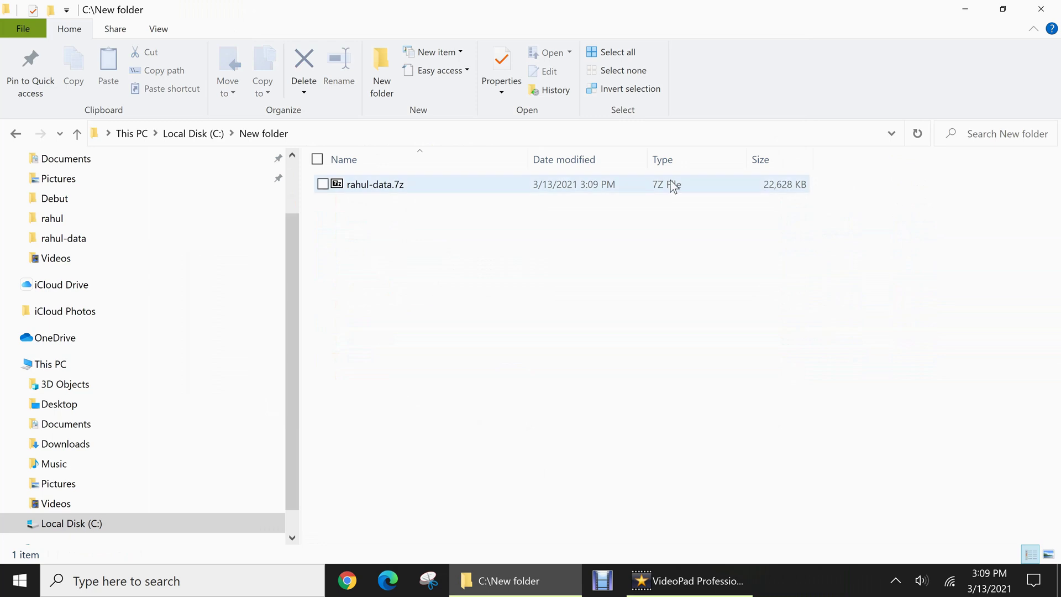
pyautogui.click(619, 186)
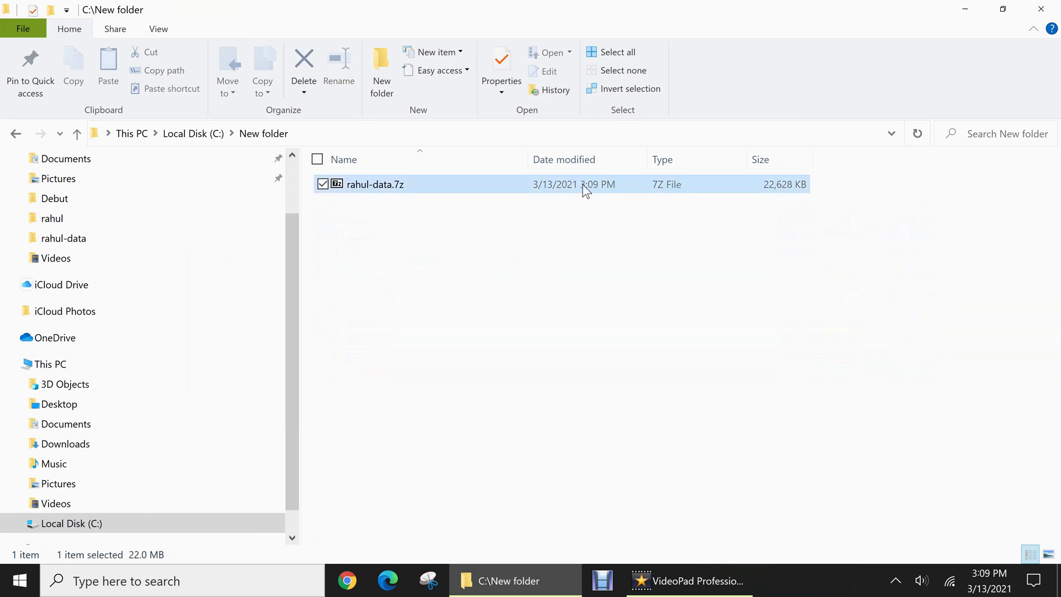
pyautogui.rightClick(454, 187)
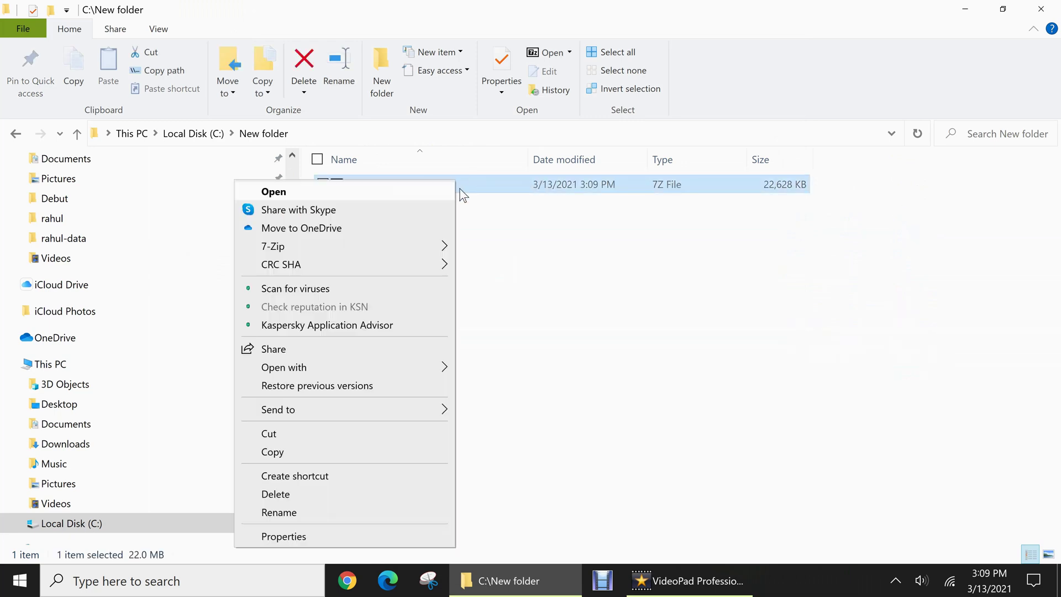
pyautogui.click(323, 537)
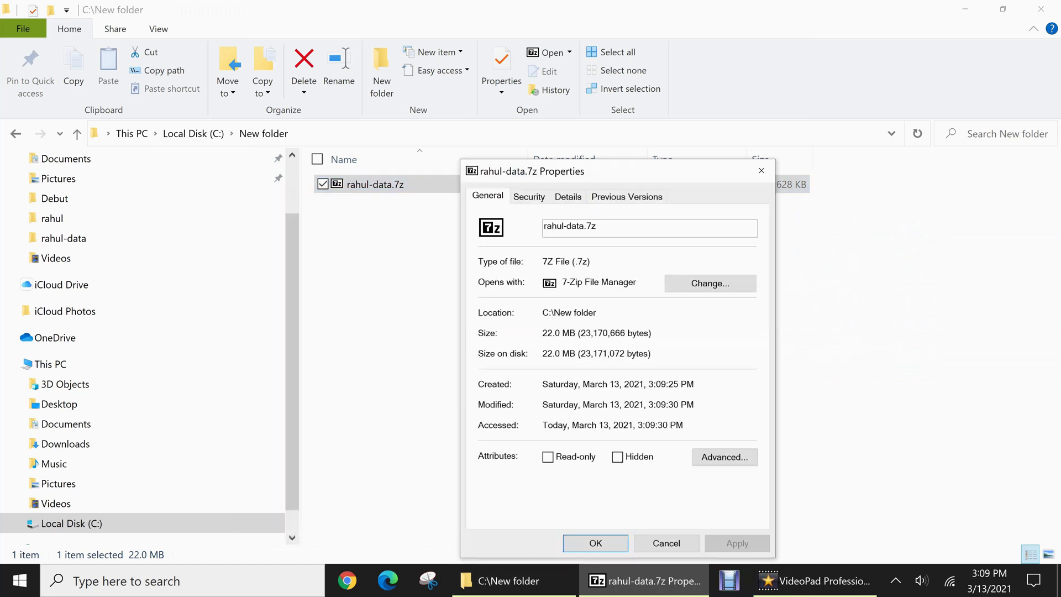
pyautogui.click(595, 543)
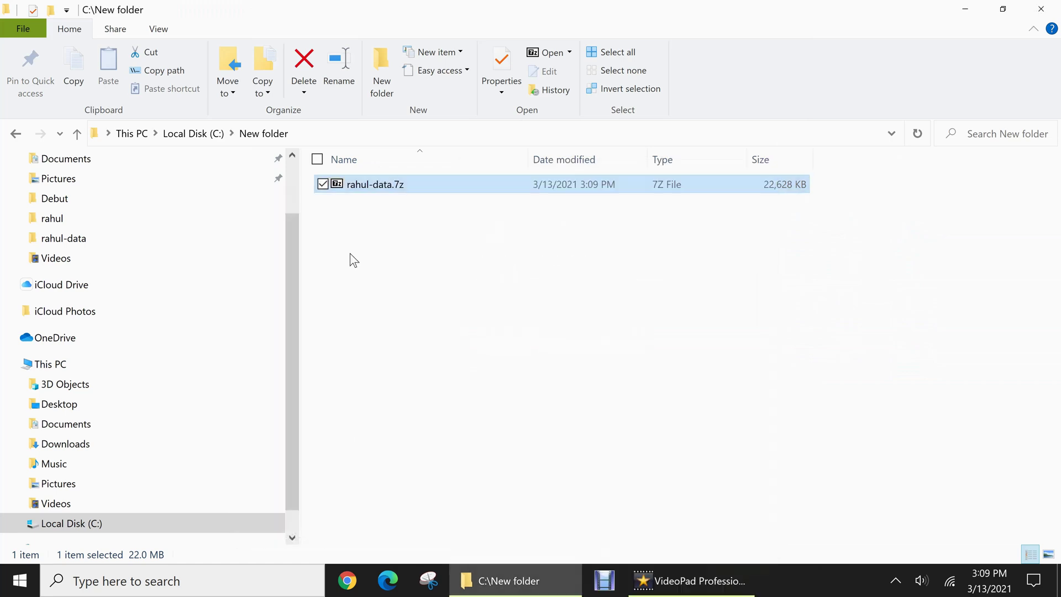
pyautogui.rightClick(405, 184)
pyautogui.moveTo(350, 254)
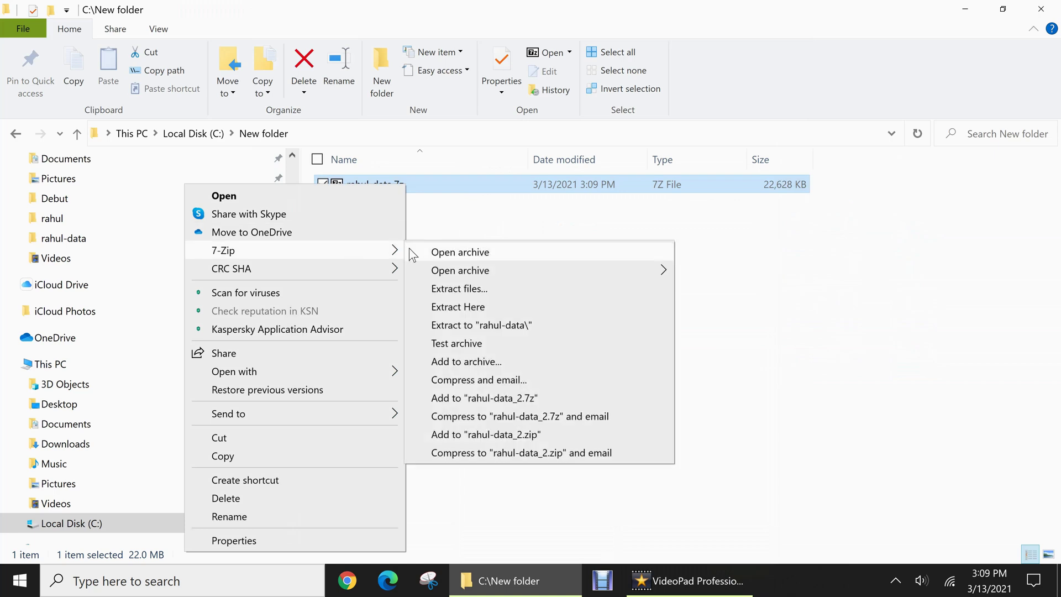
pyautogui.click(448, 253)
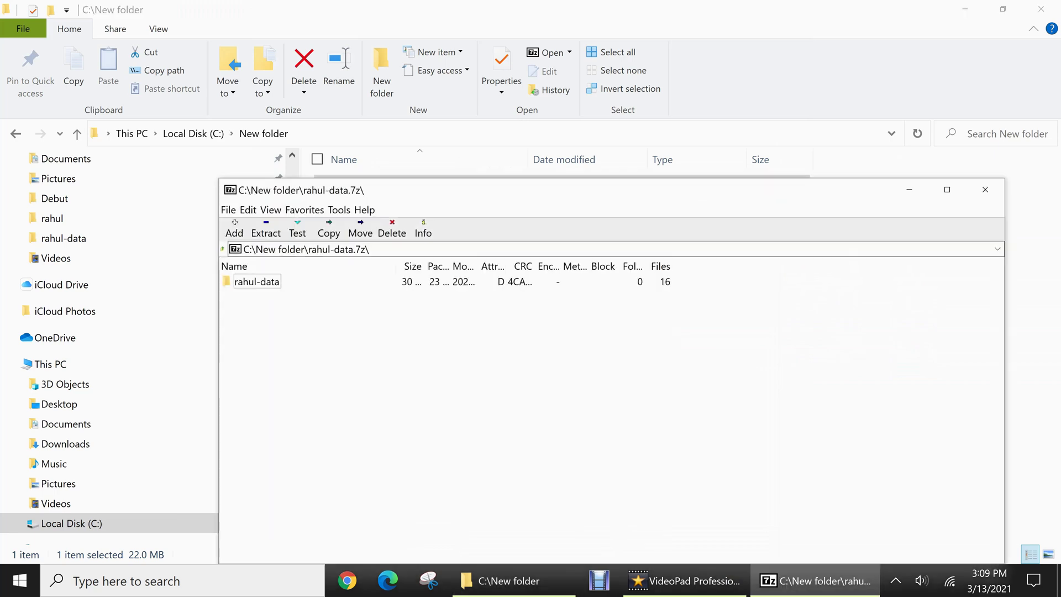
pyautogui.click(270, 284)
pyautogui.doubleClick(270, 284)
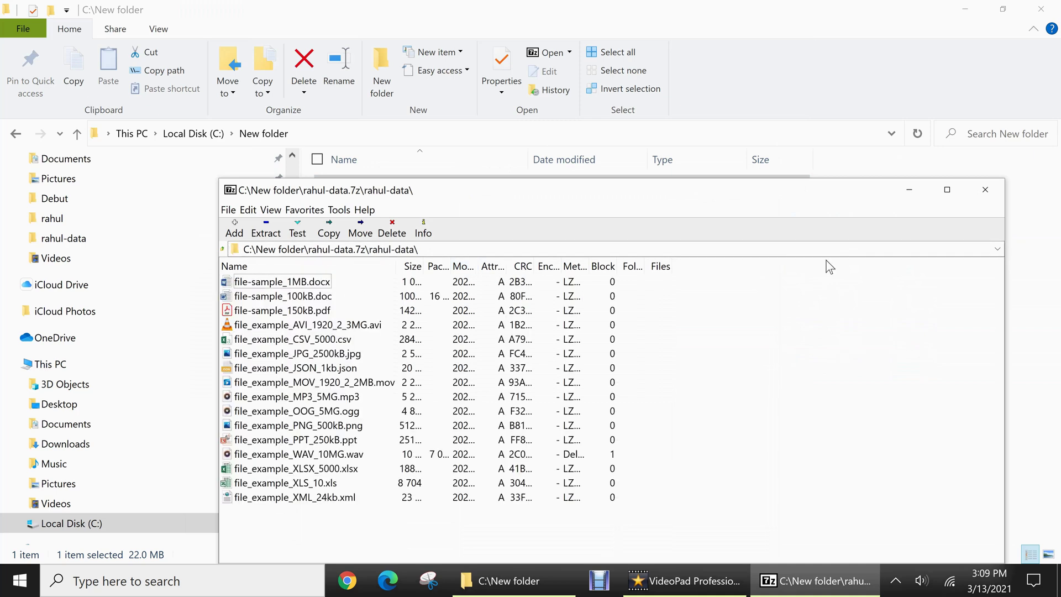
pyautogui.click(985, 189)
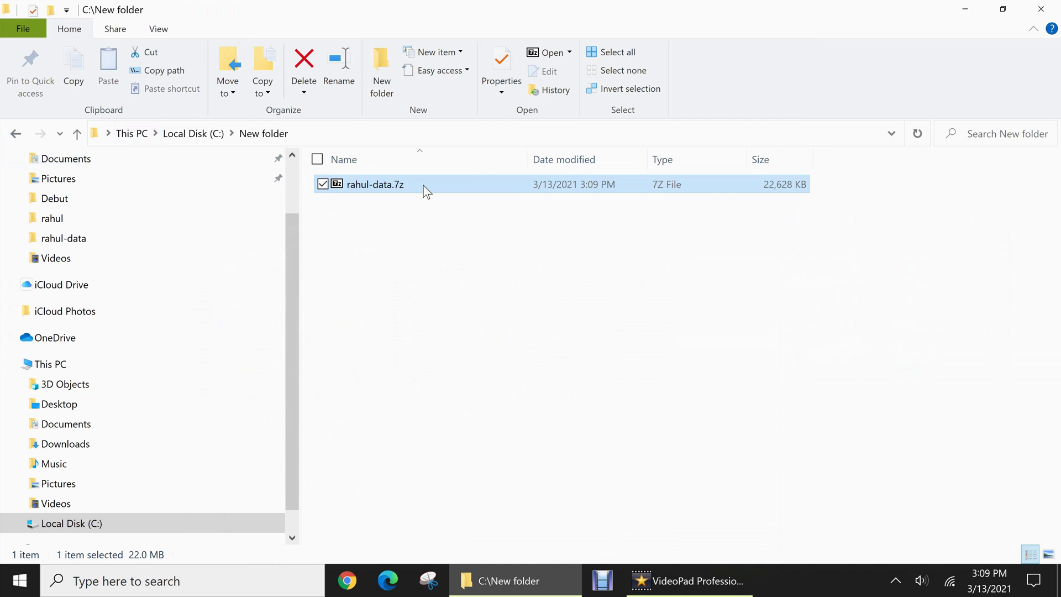
# Return to Local Disk (C:) and check rahul-data's properties: 28.7 MB in 16 files
pyautogui.click(15, 134)
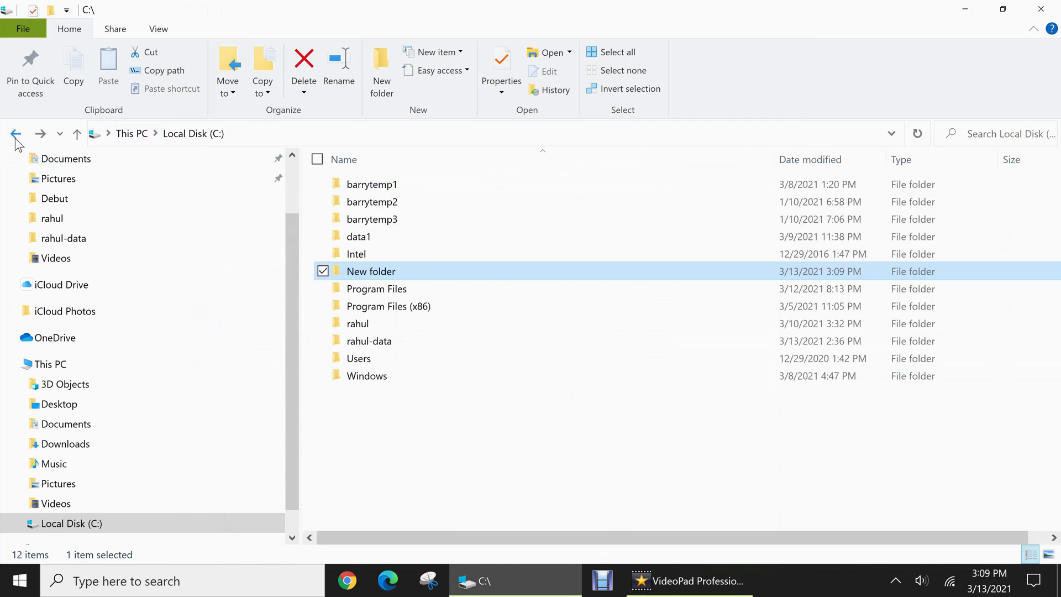
pyautogui.click(385, 342)
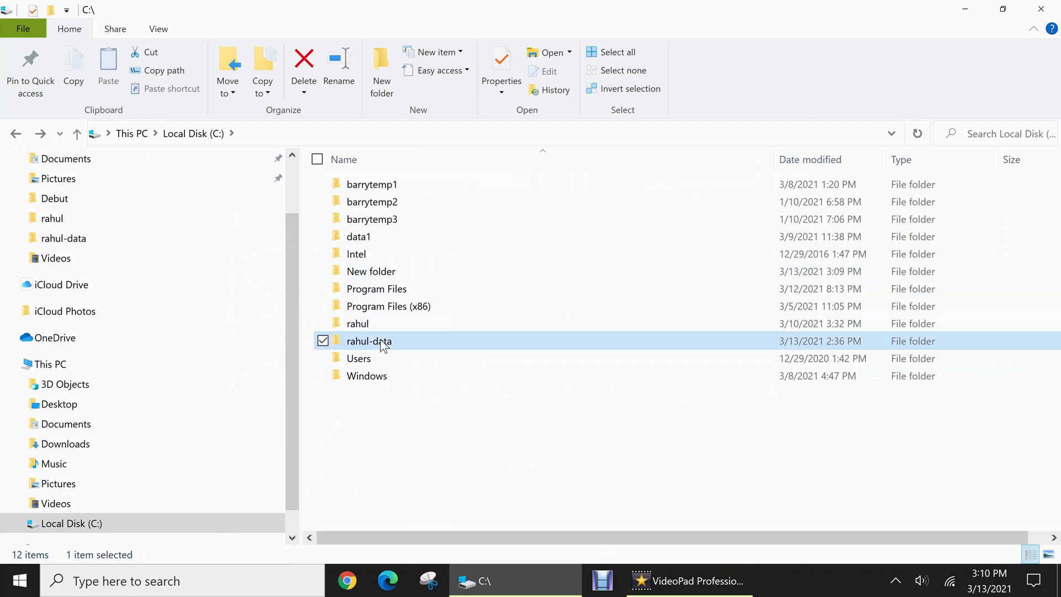
pyautogui.rightClick(387, 343)
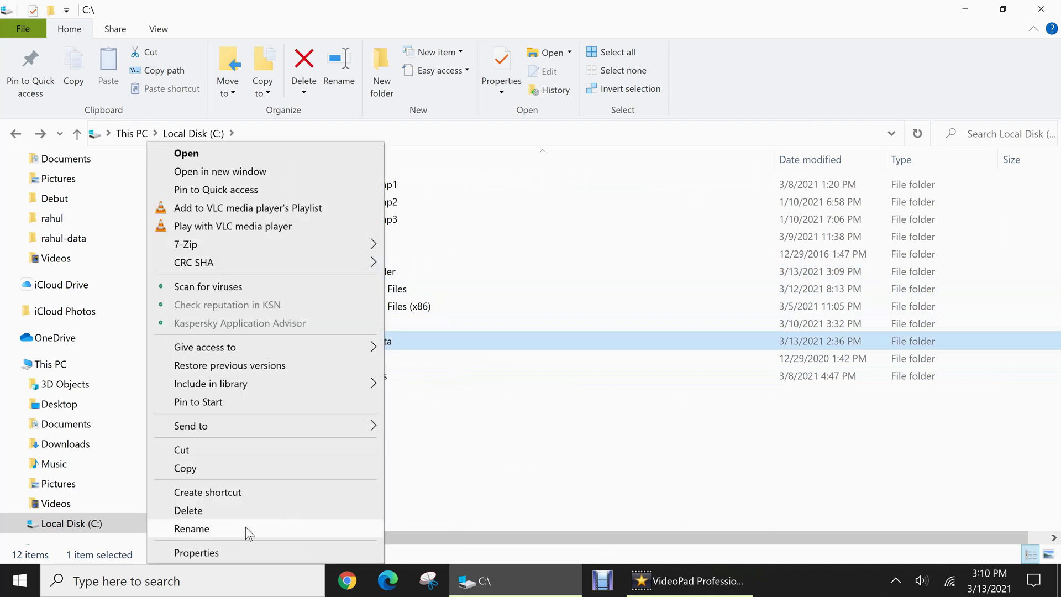
pyautogui.click(229, 552)
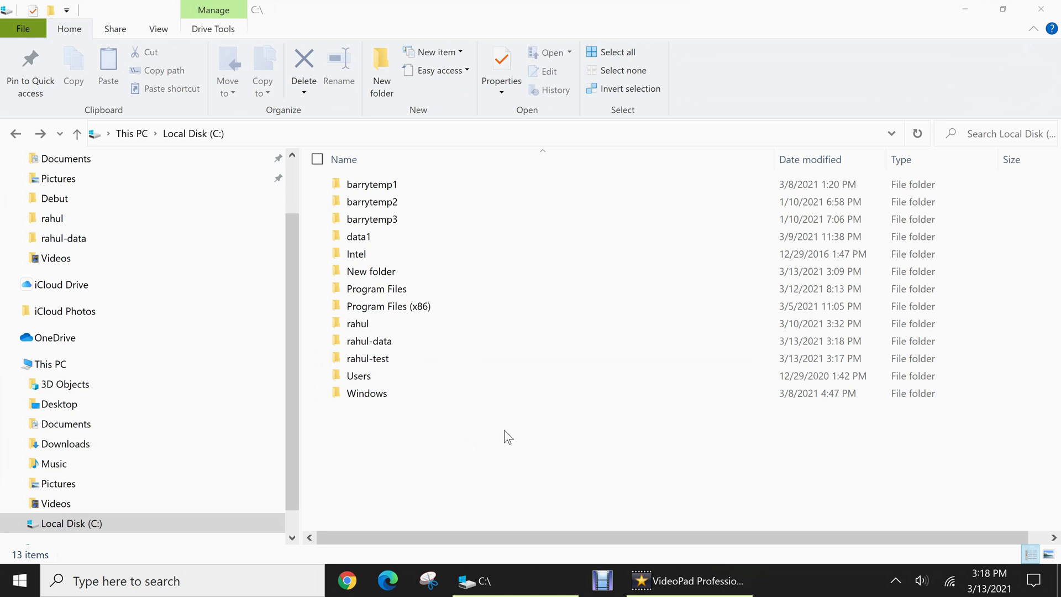
# Inside C:\rahul-data, compress file_example_WAV_10MG.wav into file_example_WAV_10MG.7z with default settings
pyautogui.doubleClick(368, 341)
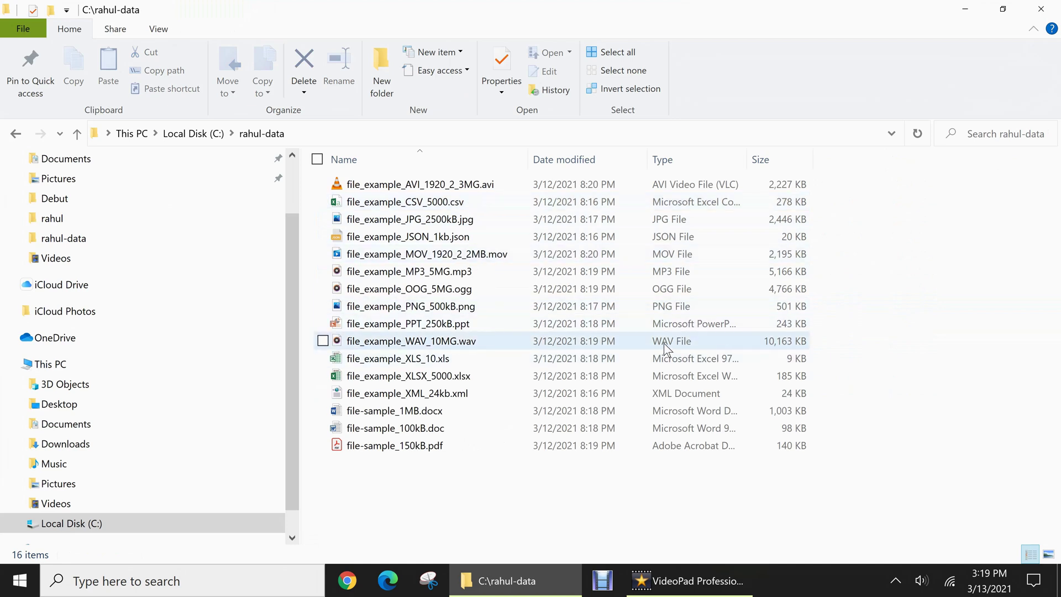
pyautogui.click(383, 343)
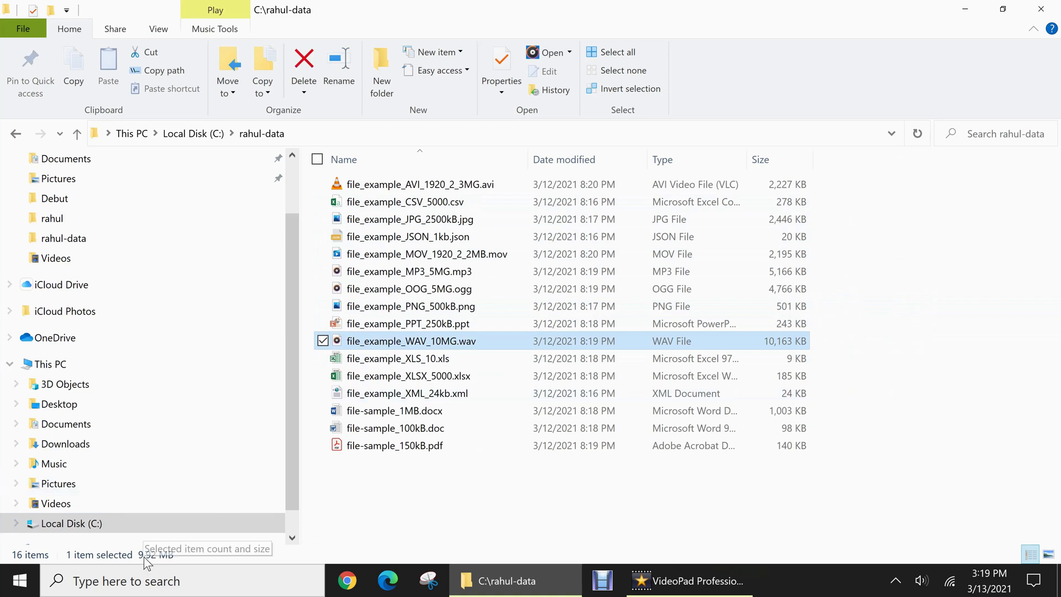
pyautogui.rightClick(443, 343)
pyautogui.moveTo(387, 262)
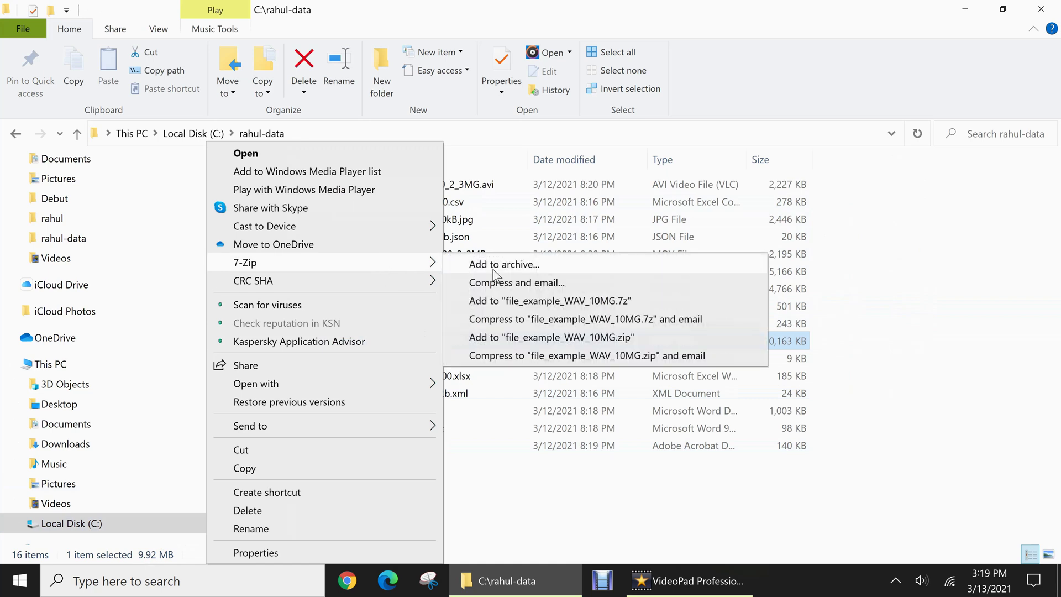
pyautogui.click(494, 267)
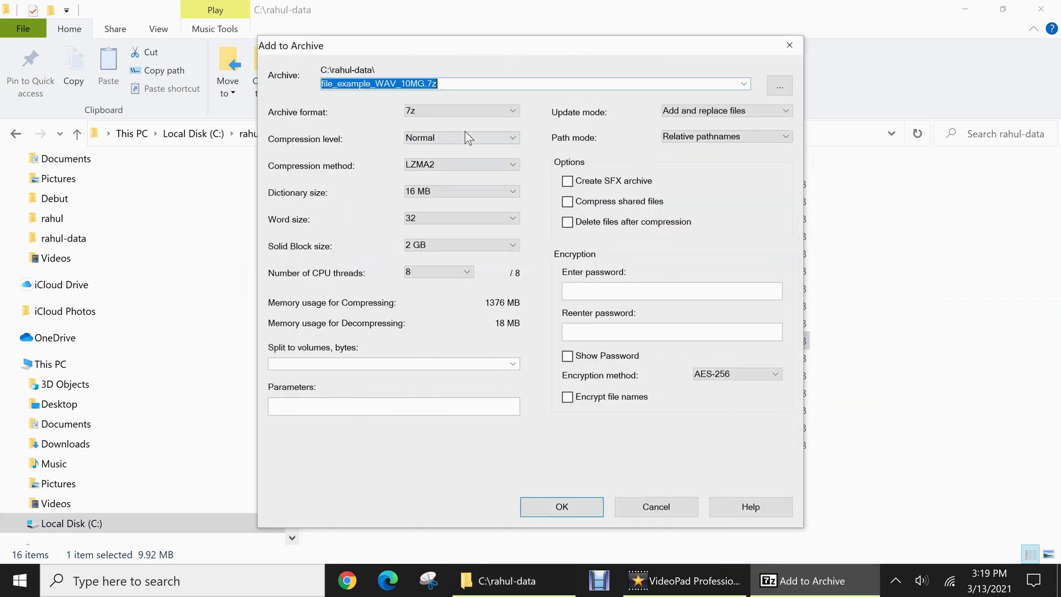
pyautogui.click(551, 511)
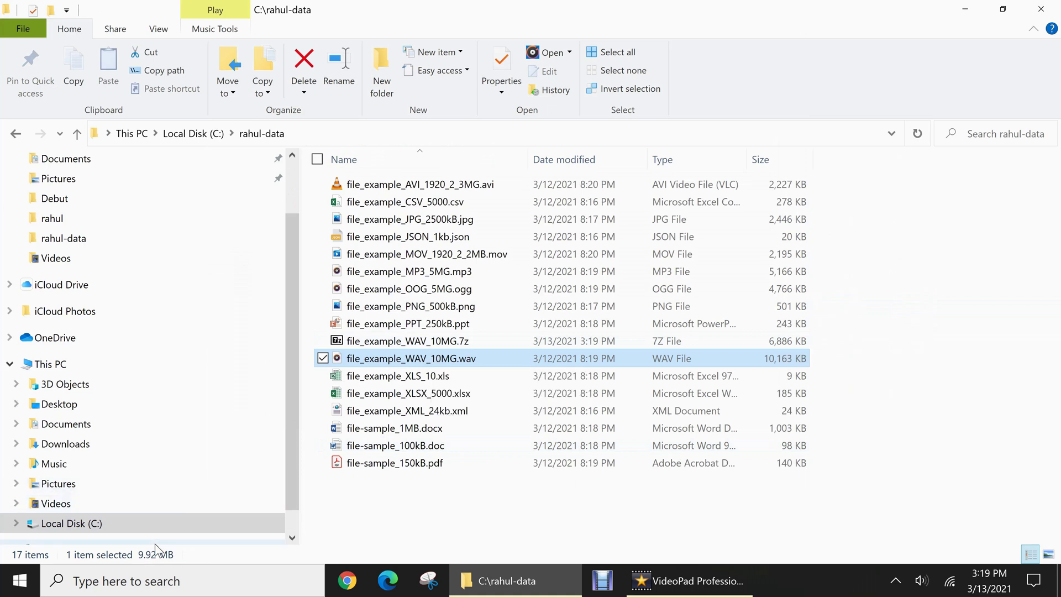
pyautogui.click(488, 341)
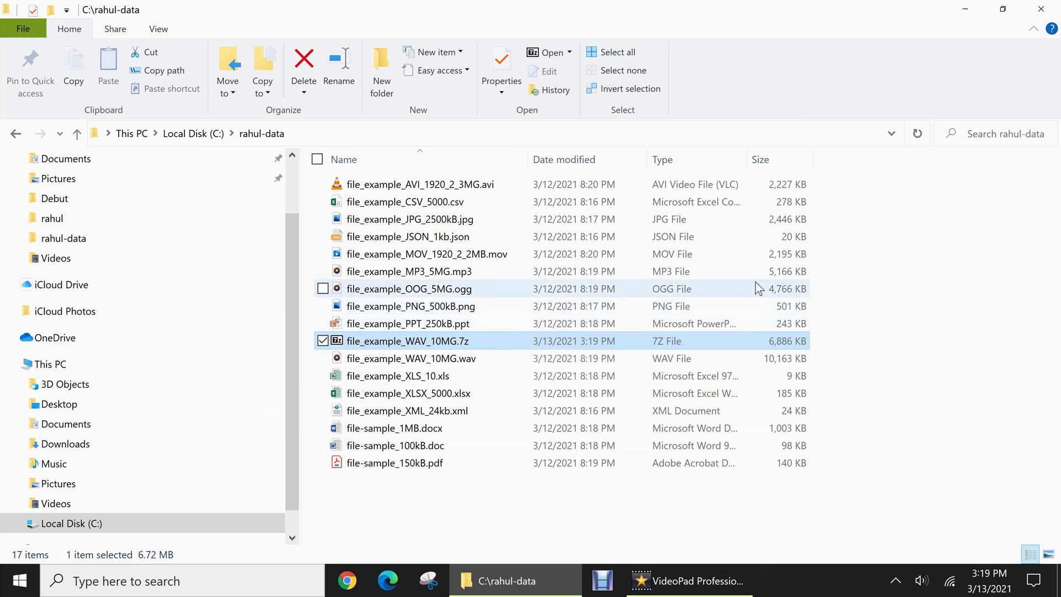
# Compress file_example_MP3_5MG.mp3 into a 5,165 KB file_example_MP3_5MG.7z with default settings
pyautogui.click(456, 271)
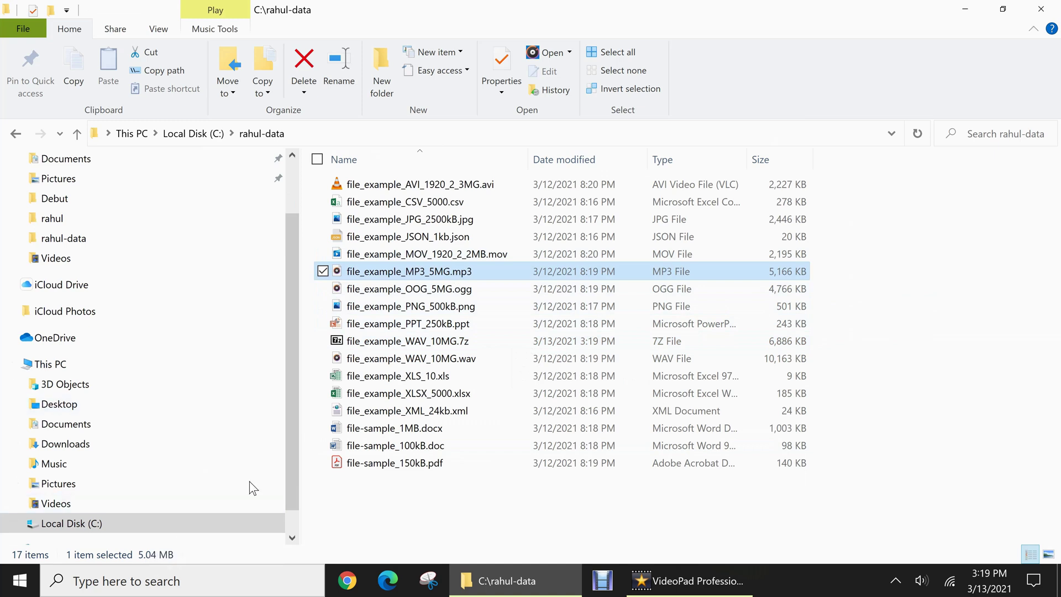
pyautogui.rightClick(451, 273)
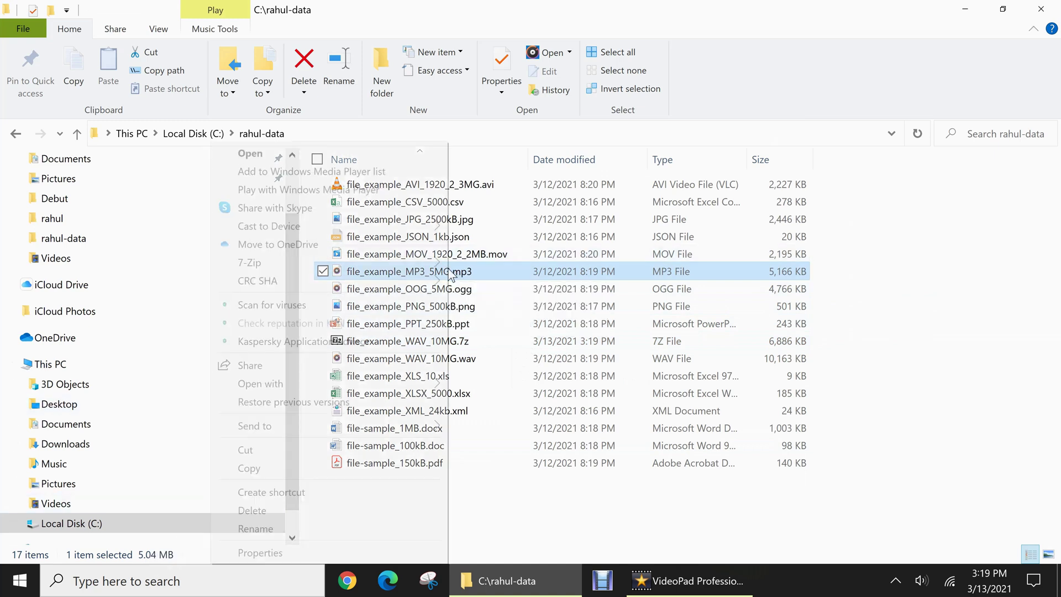
pyautogui.moveTo(407, 264)
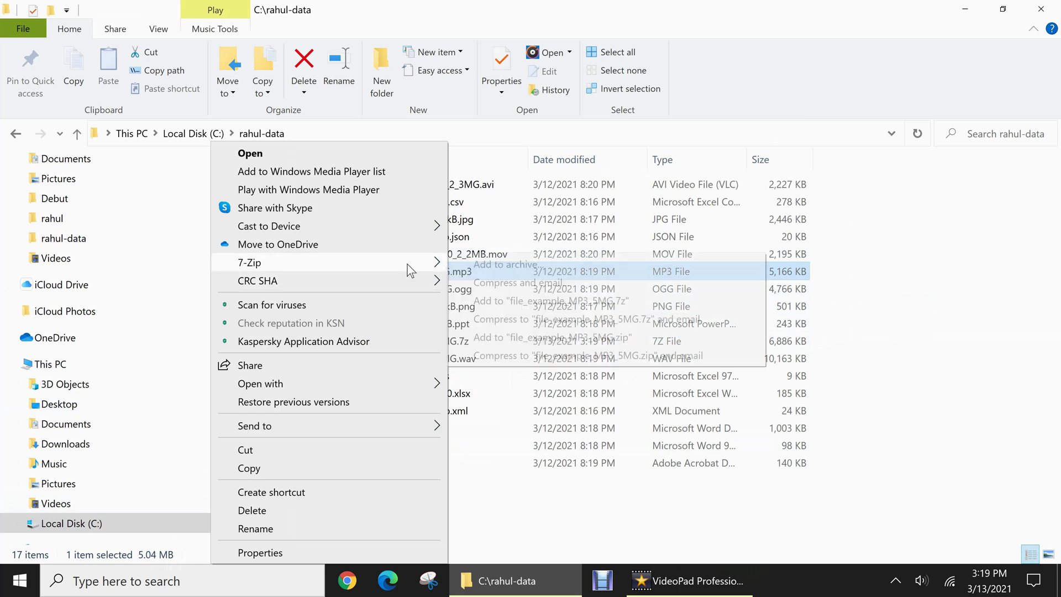
pyautogui.click(483, 265)
pyautogui.click(557, 509)
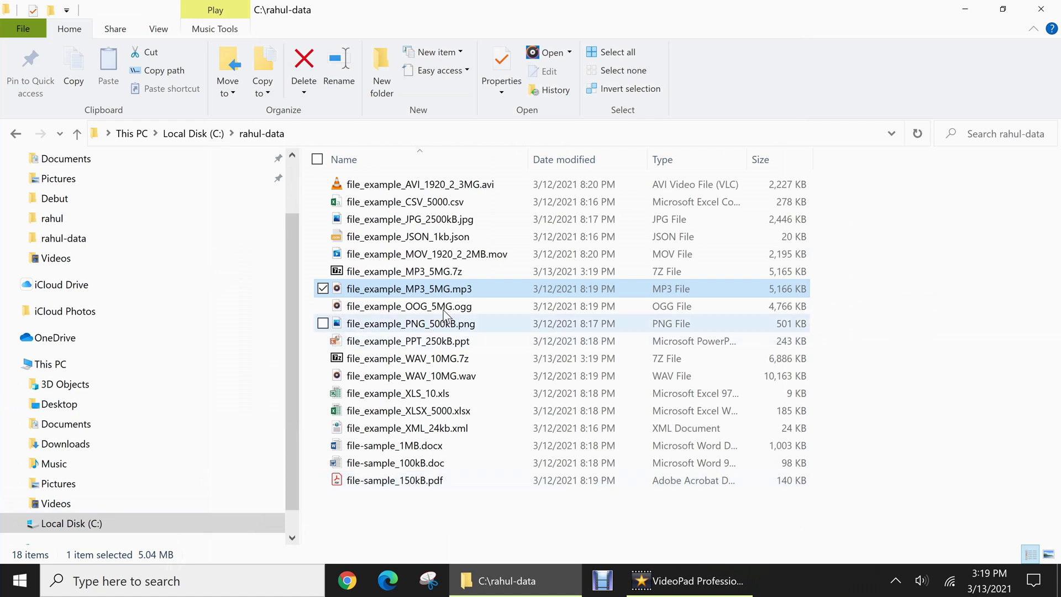
pyautogui.click(455, 275)
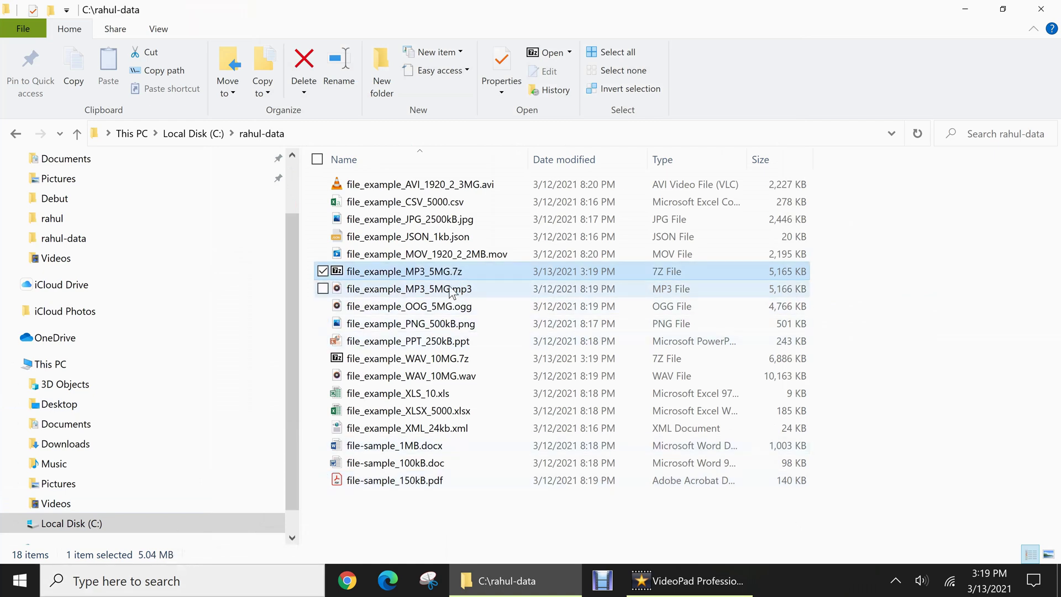
pyautogui.moveTo(487, 283)
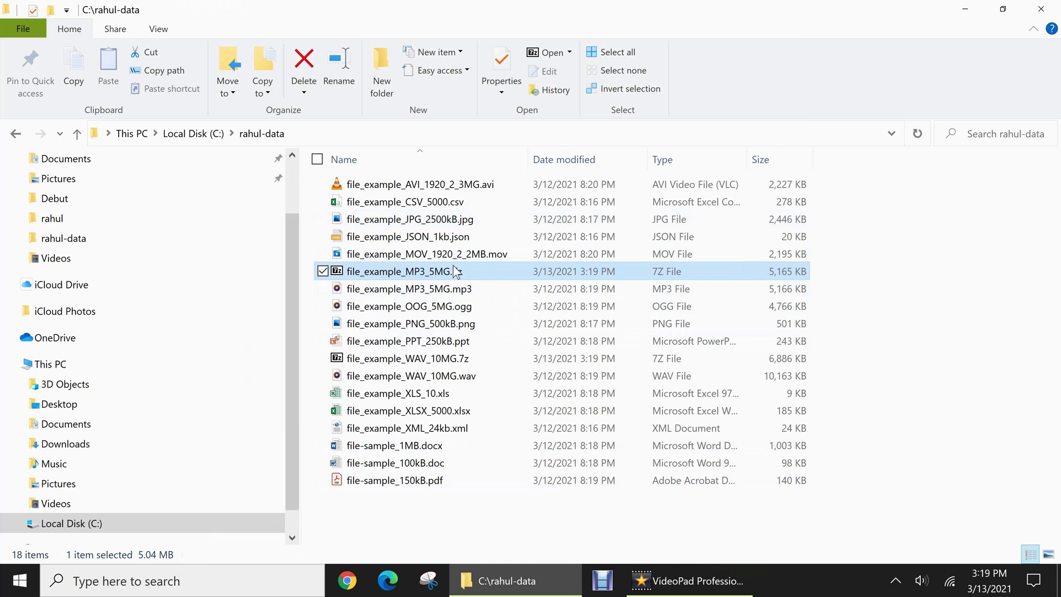
pyautogui.click(391, 292)
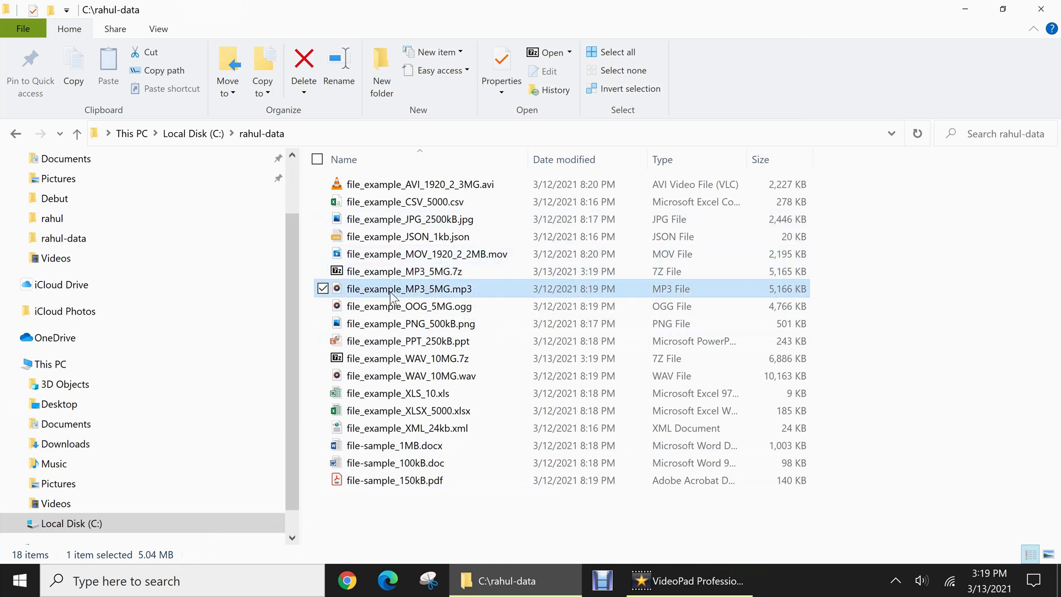
# Start adding the MP3 file to a 7-Zip archive, then cancel without creating it
pyautogui.rightClick(391, 292)
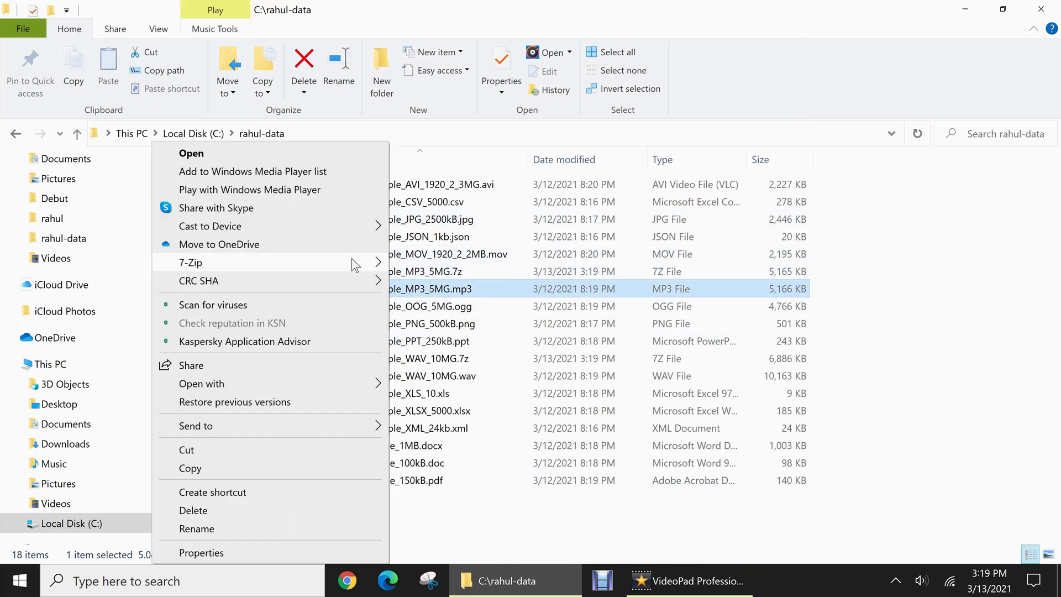
pyautogui.moveTo(357, 261)
pyautogui.click(425, 264)
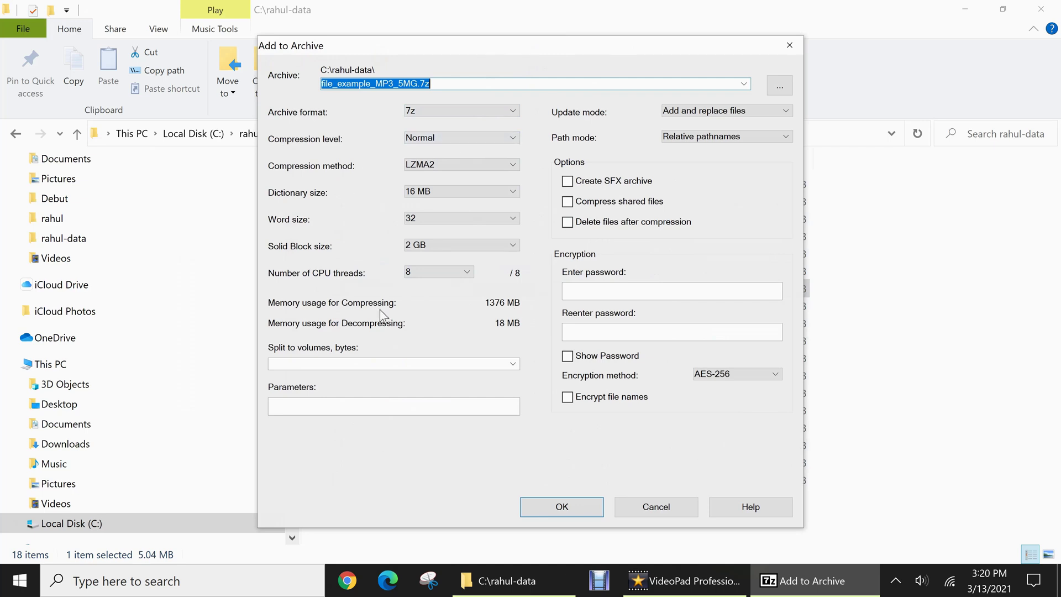
pyautogui.click(656, 506)
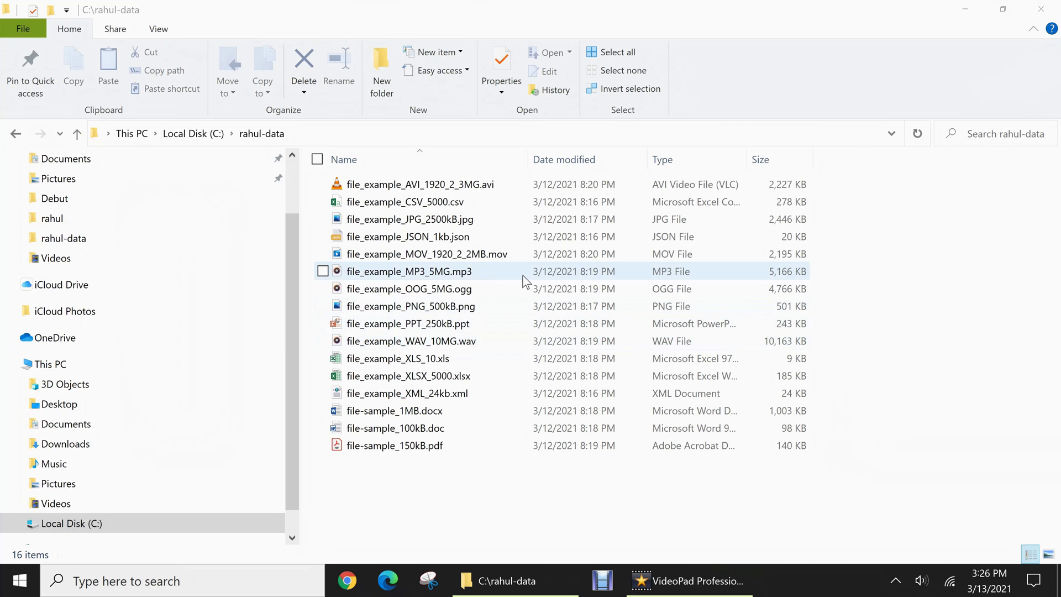
pyautogui.click(465, 482)
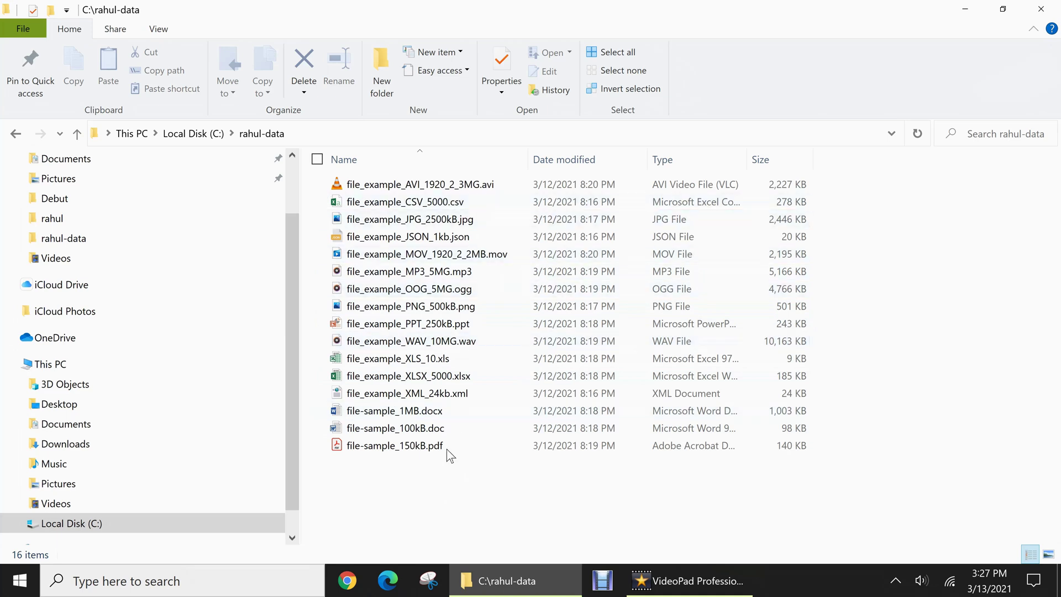
pyautogui.click(412, 449)
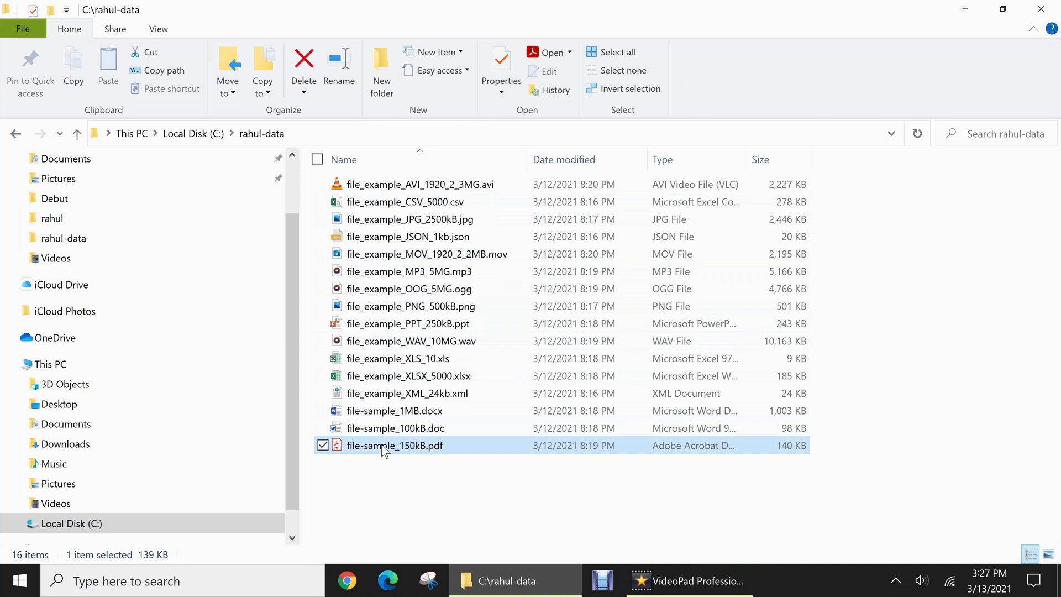
pyautogui.rightClick(409, 445)
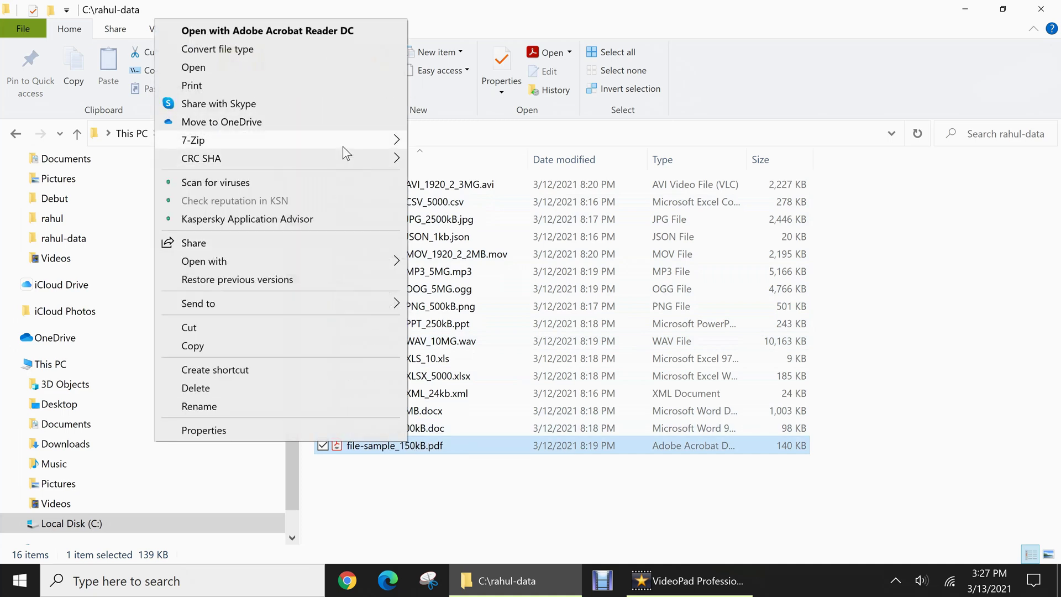
pyautogui.click(500, 485)
pyautogui.click(500, 483)
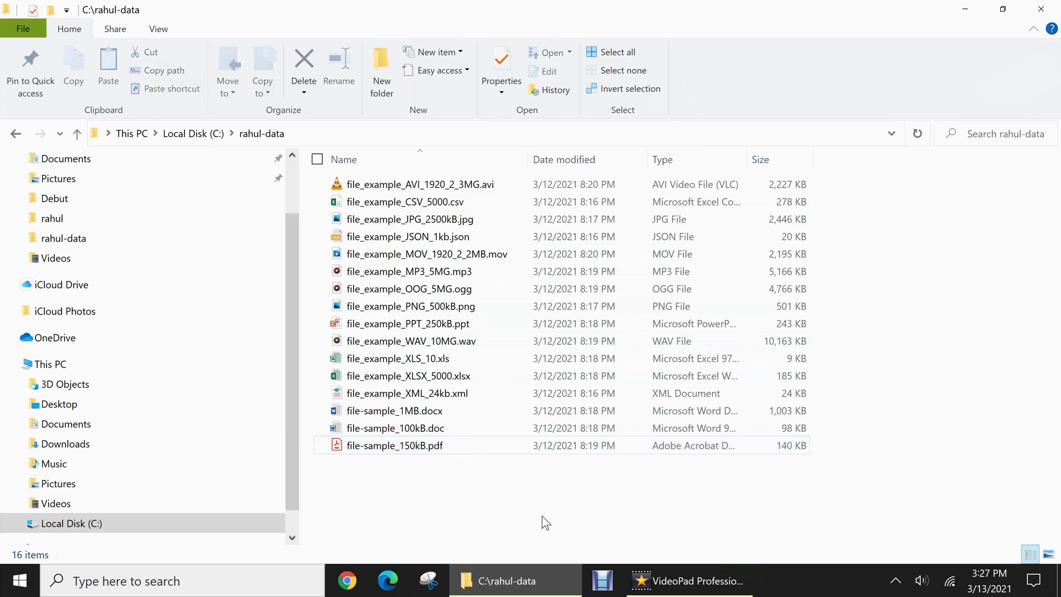
pyautogui.moveTo(542, 516); pyautogui.dragTo(396, 297)
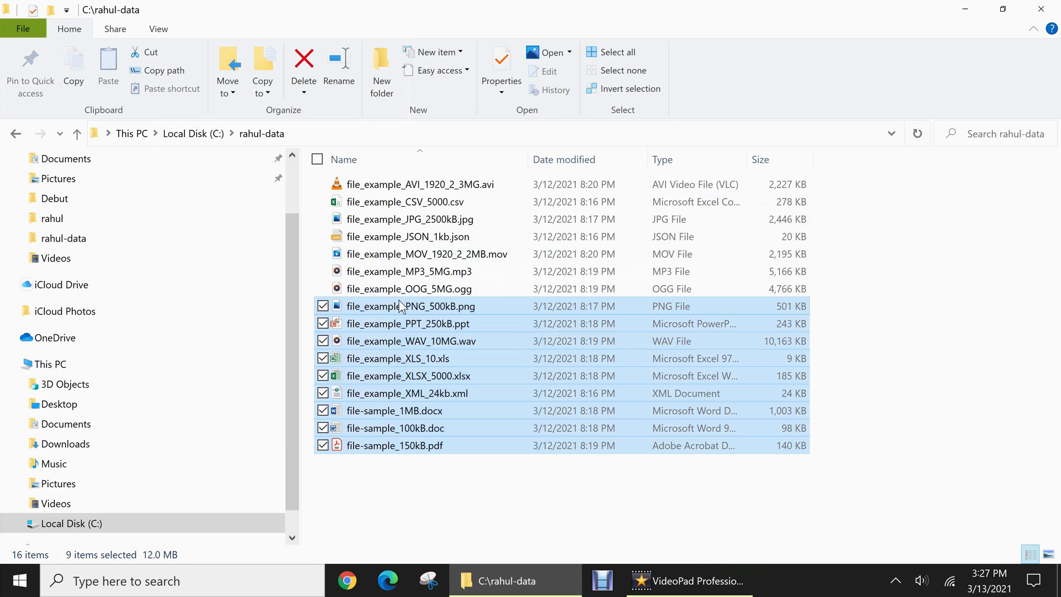
pyautogui.rightClick(401, 306)
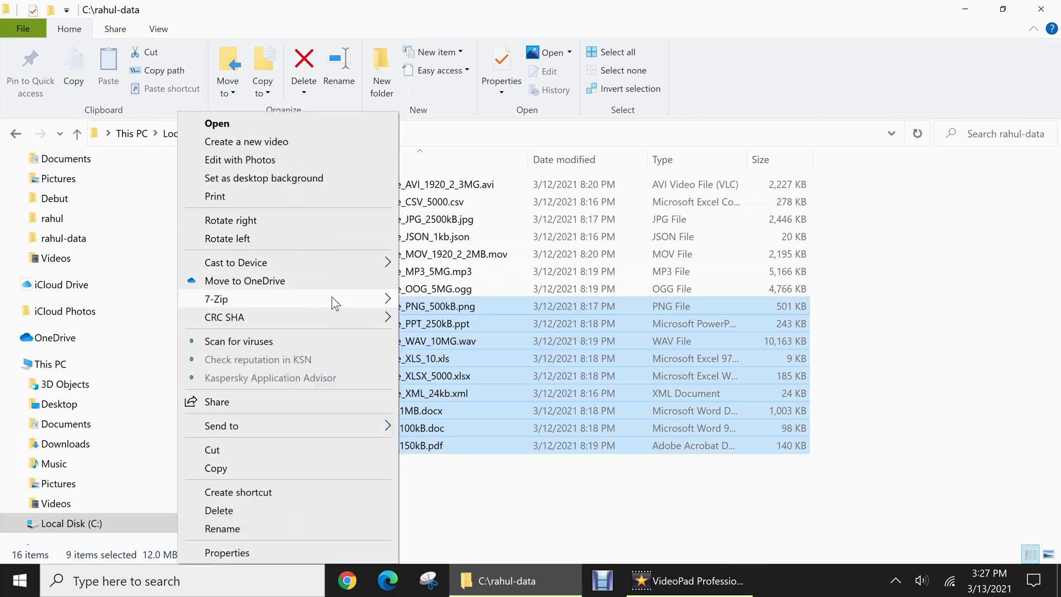
pyautogui.moveTo(334, 303)
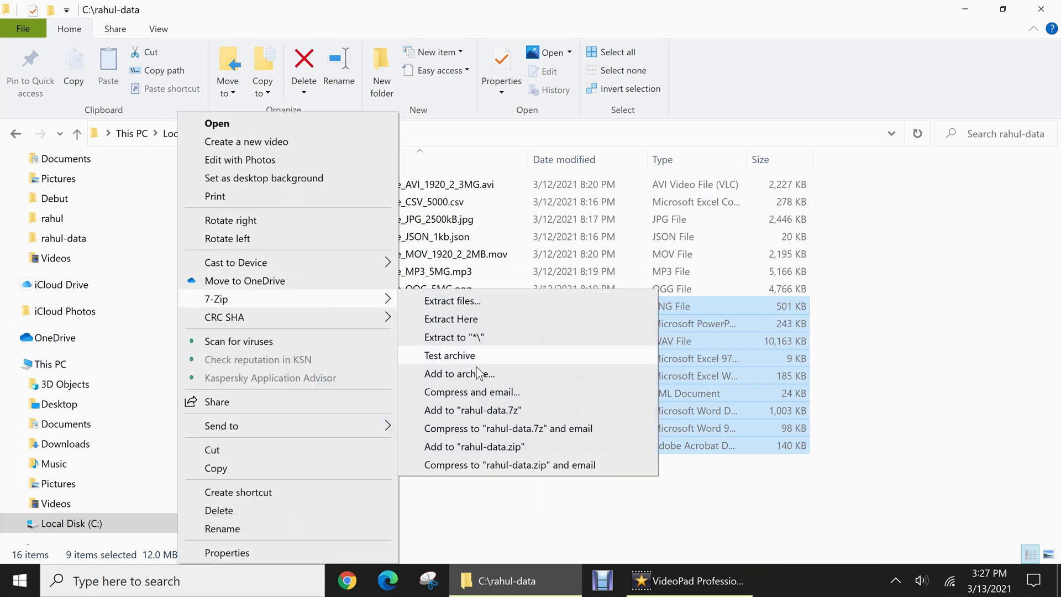
pyautogui.click(798, 496)
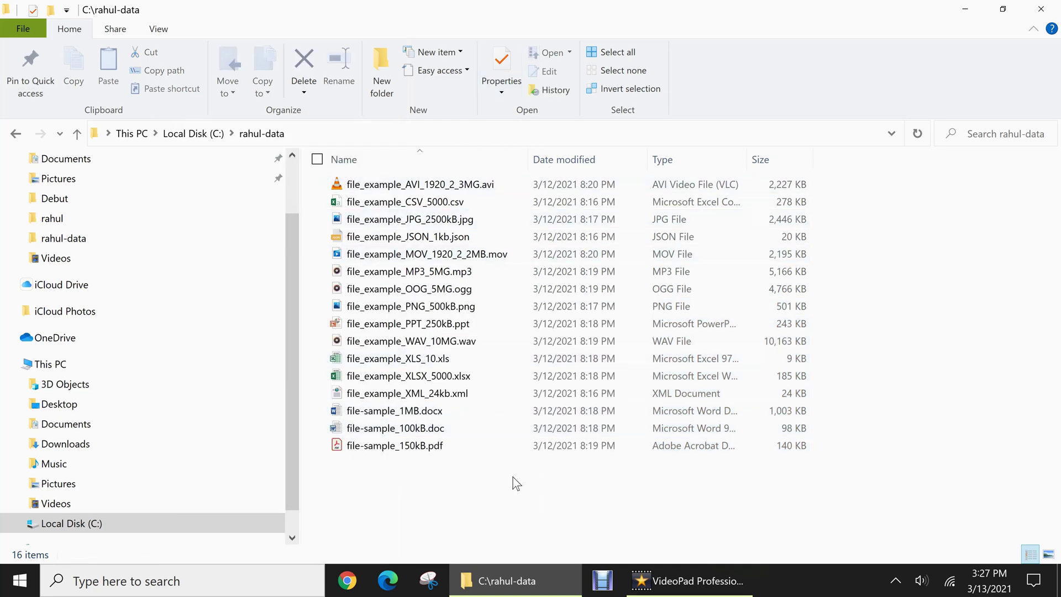
# Return to the C: root, check New folder's contents, then select the rahul-data folder
pyautogui.moveTo(513, 478); pyautogui.dragTo(390, 177)
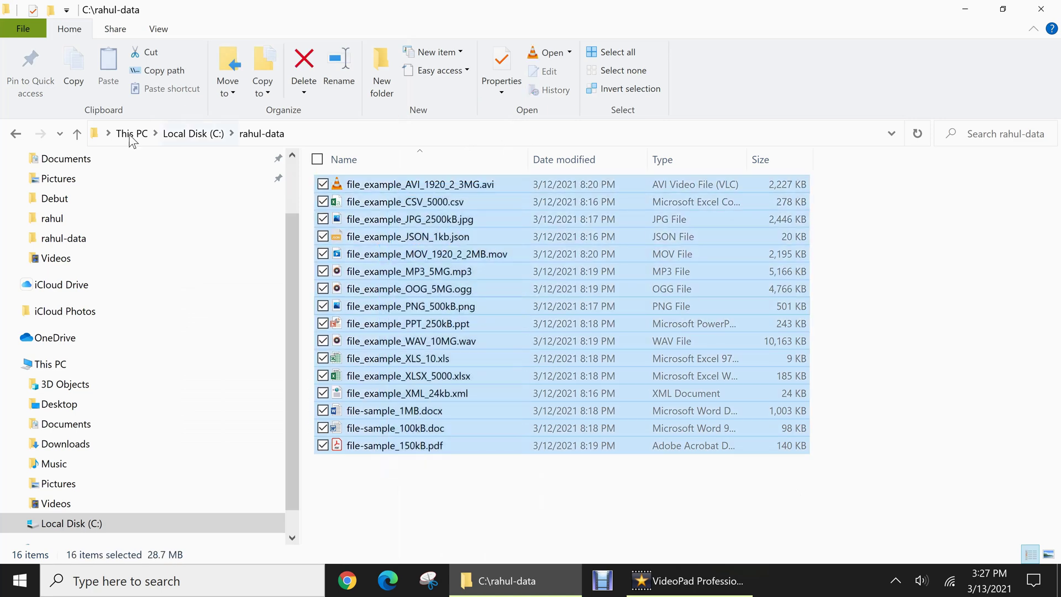
pyautogui.click(16, 134)
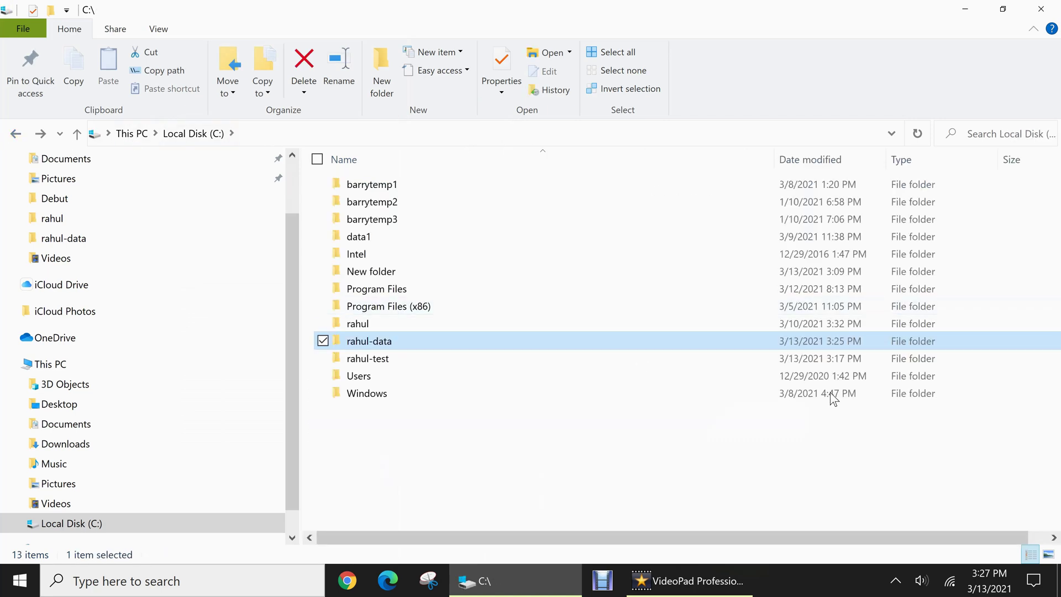
pyautogui.rightClick(389, 339)
pyautogui.moveTo(334, 244)
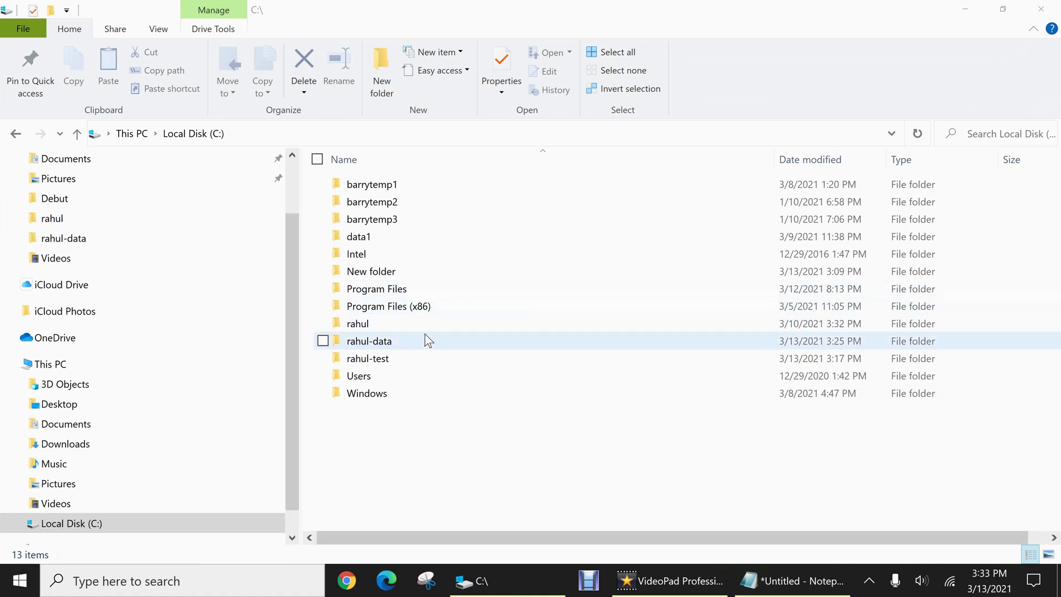
pyautogui.doubleClick(403, 271)
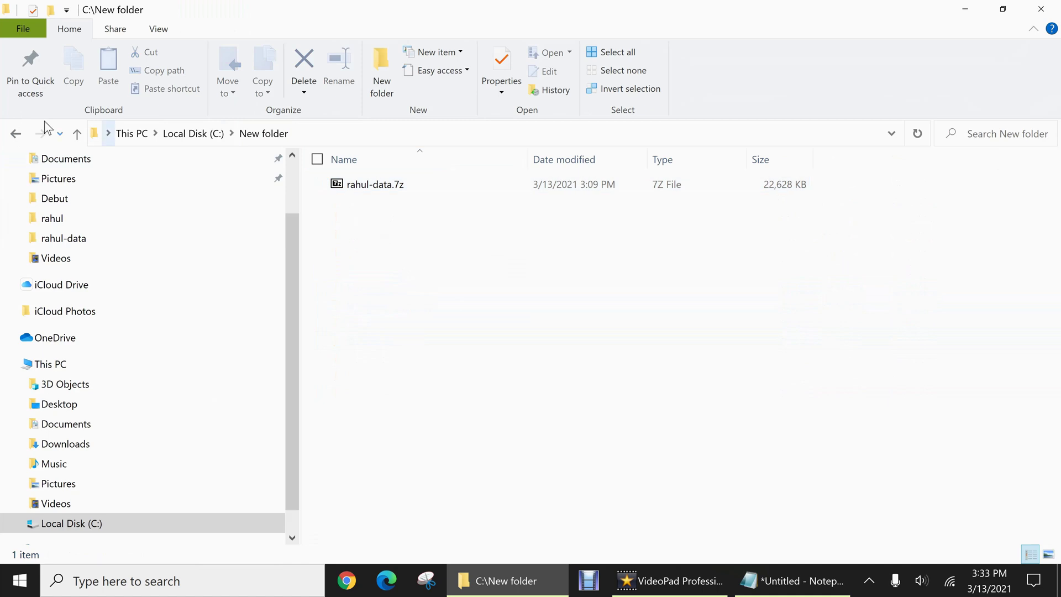
pyautogui.click(16, 134)
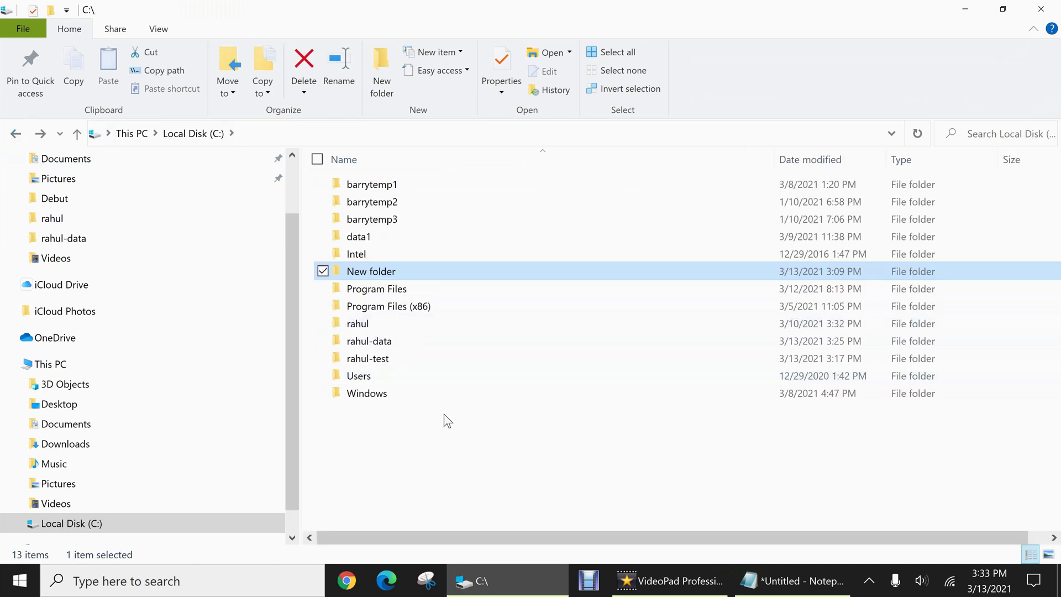
pyautogui.click(389, 341)
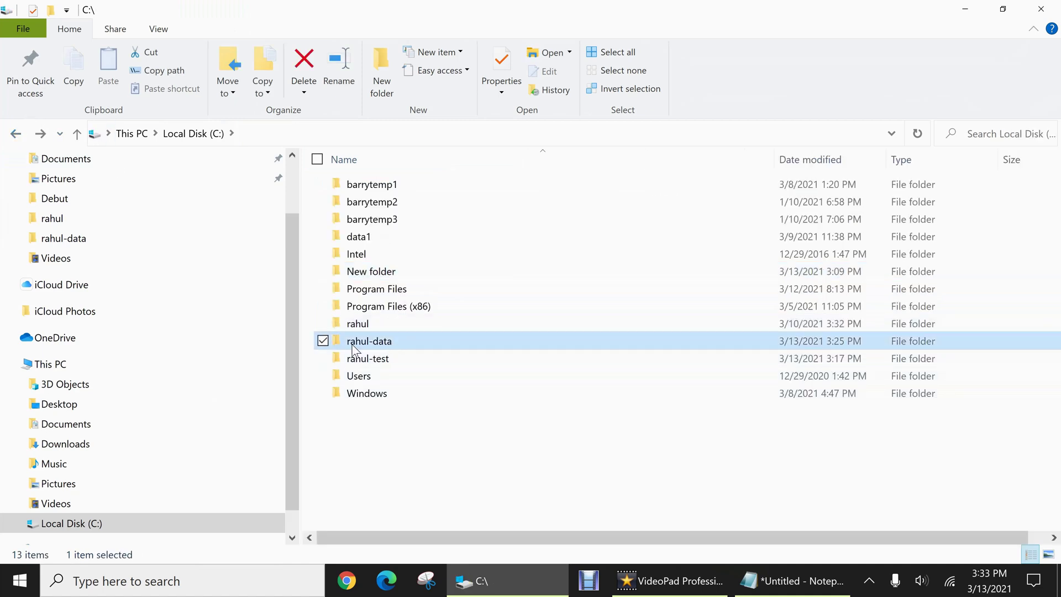
# Open 7-Zip's Add to Archive dialog for the rahul-data folder
pyautogui.rightClick(407, 342)
pyautogui.moveTo(348, 244)
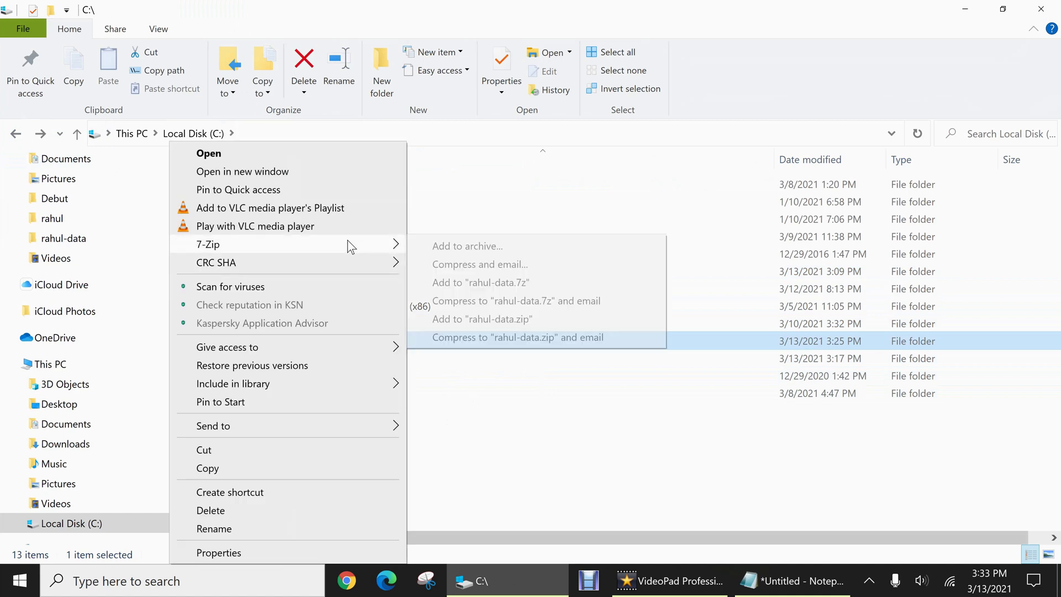
pyautogui.click(458, 250)
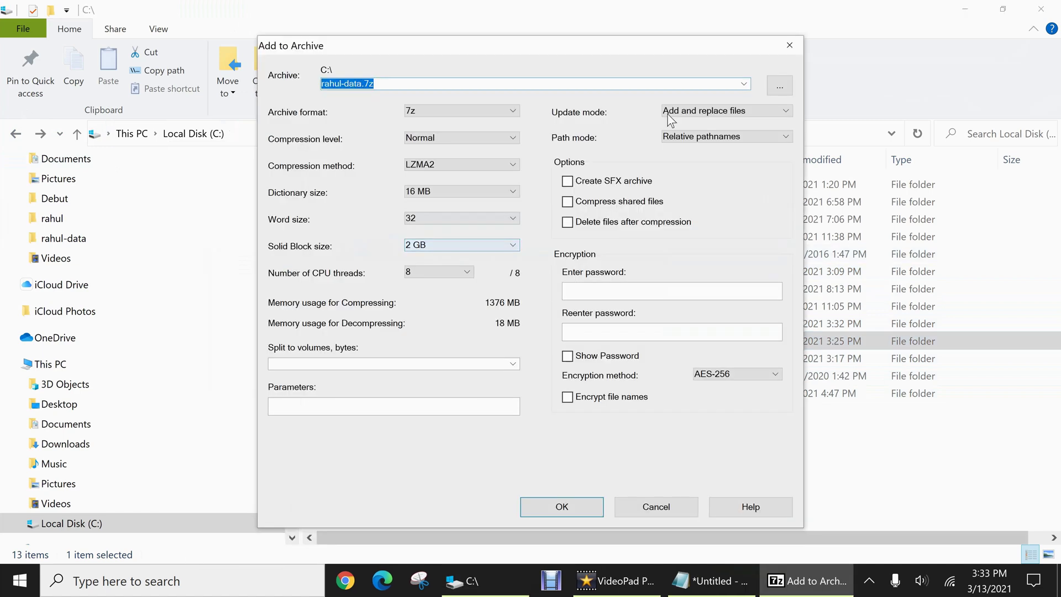
# Set the archive destination to C:\New folder and rename it rahul-data2.7z
pyautogui.click(779, 87)
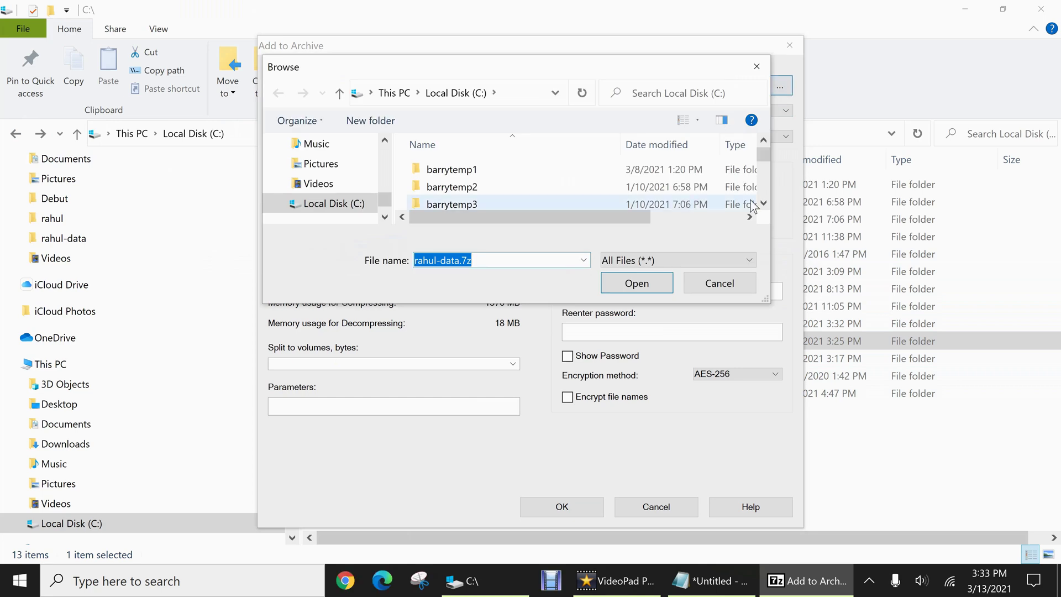
pyautogui.click(763, 201)
pyautogui.click(763, 201)
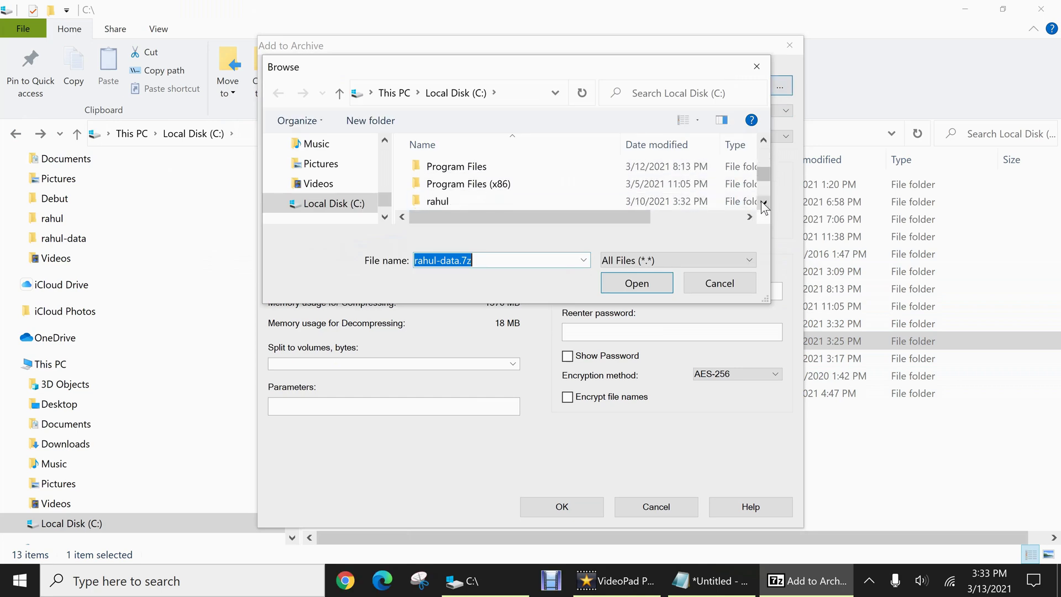
pyautogui.click(763, 140)
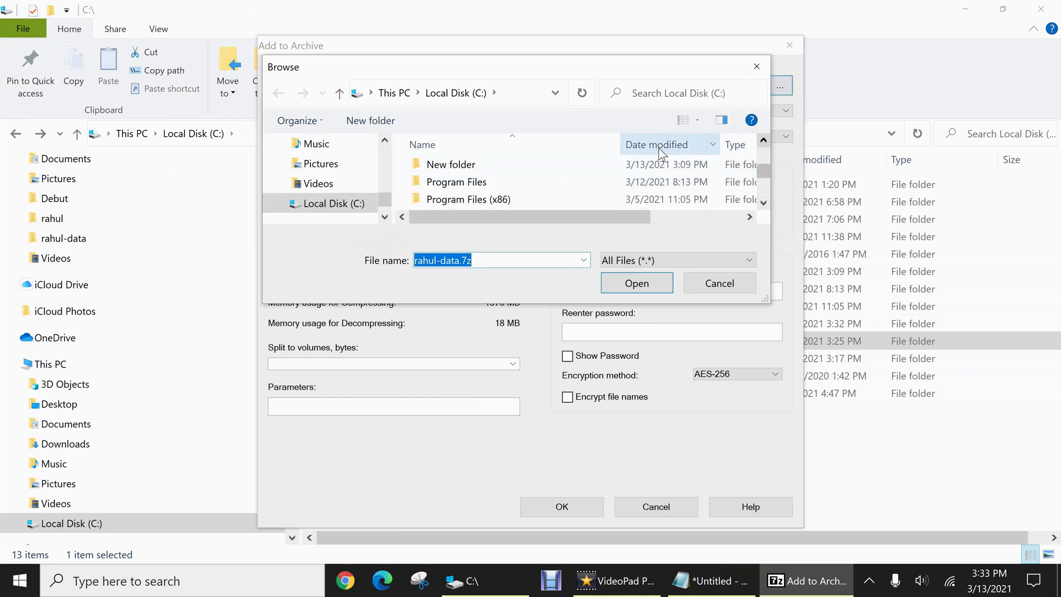
pyautogui.click(623, 164)
pyautogui.click(652, 275)
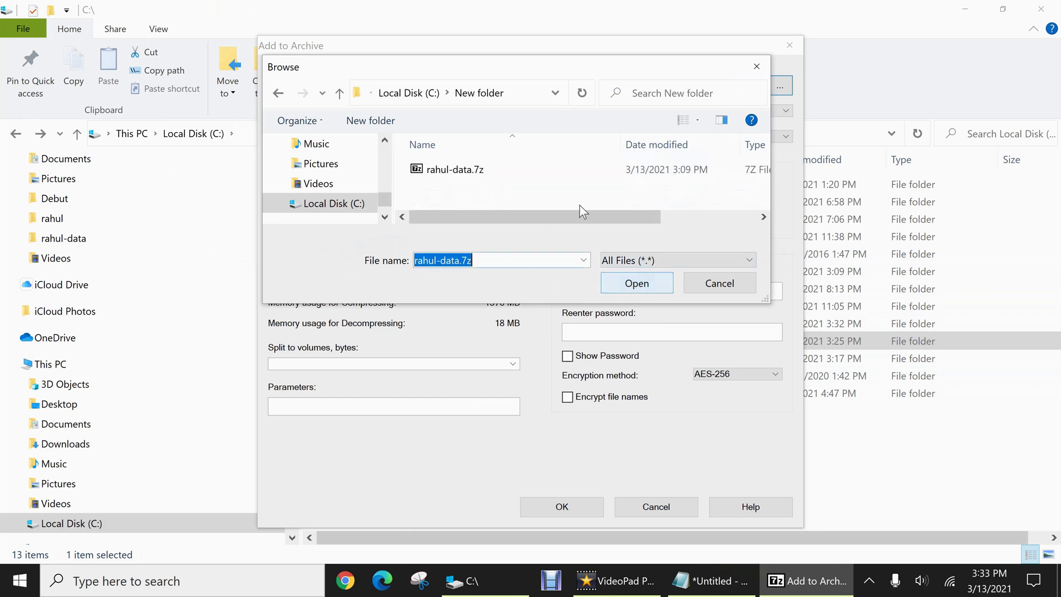
pyautogui.click(635, 282)
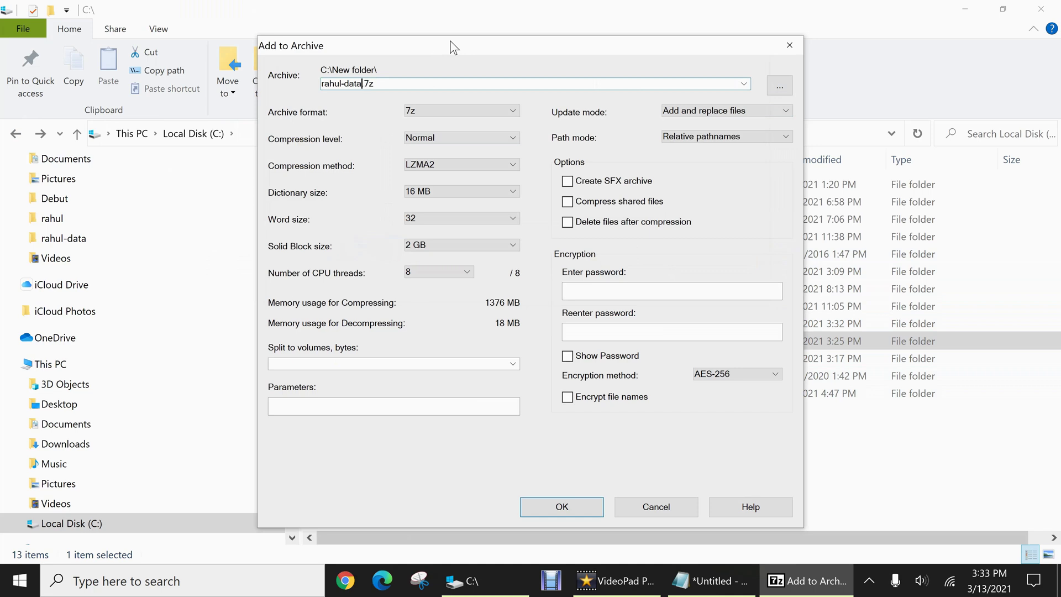
pyautogui.press('Left')
pyautogui.press('Left')
pyautogui.press('Left')
pyautogui.write('2')
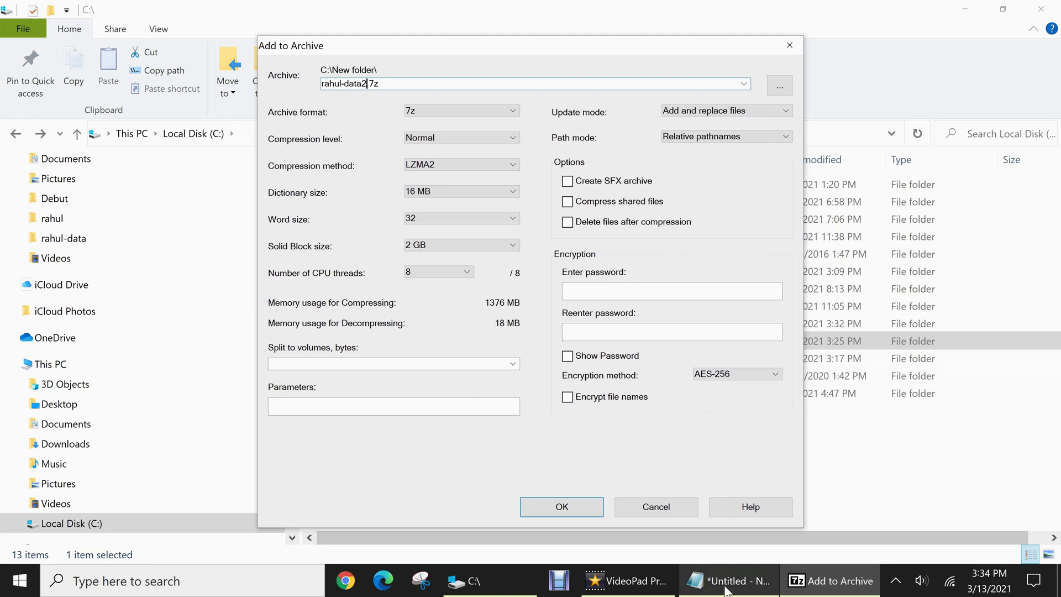
# Paste the saved password from Notepad into both password fields and create the encrypted archive
pyautogui.click(709, 569)
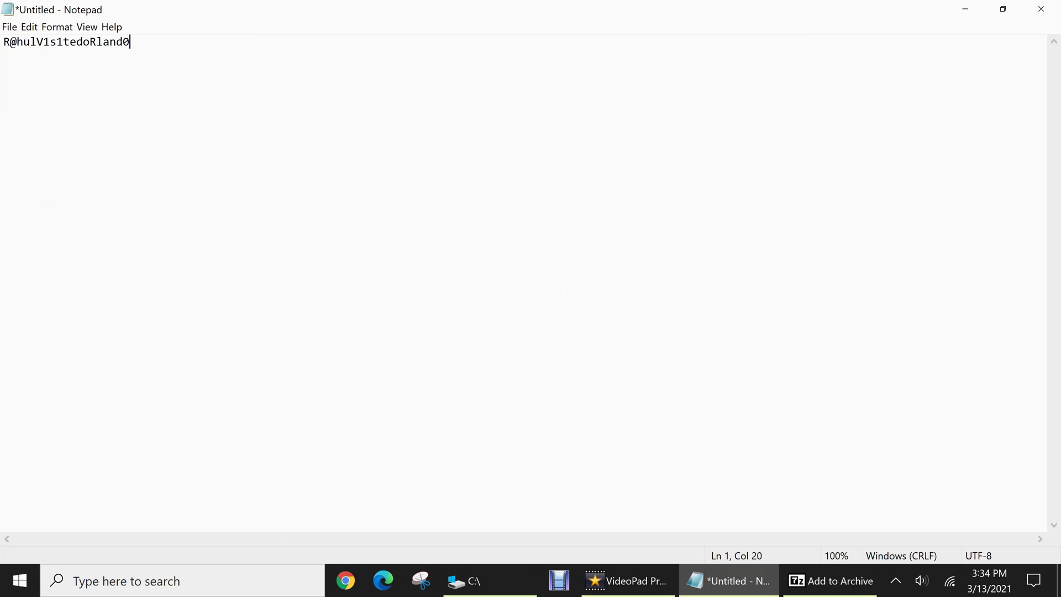
pyautogui.hotkey('ctrl', 'a')
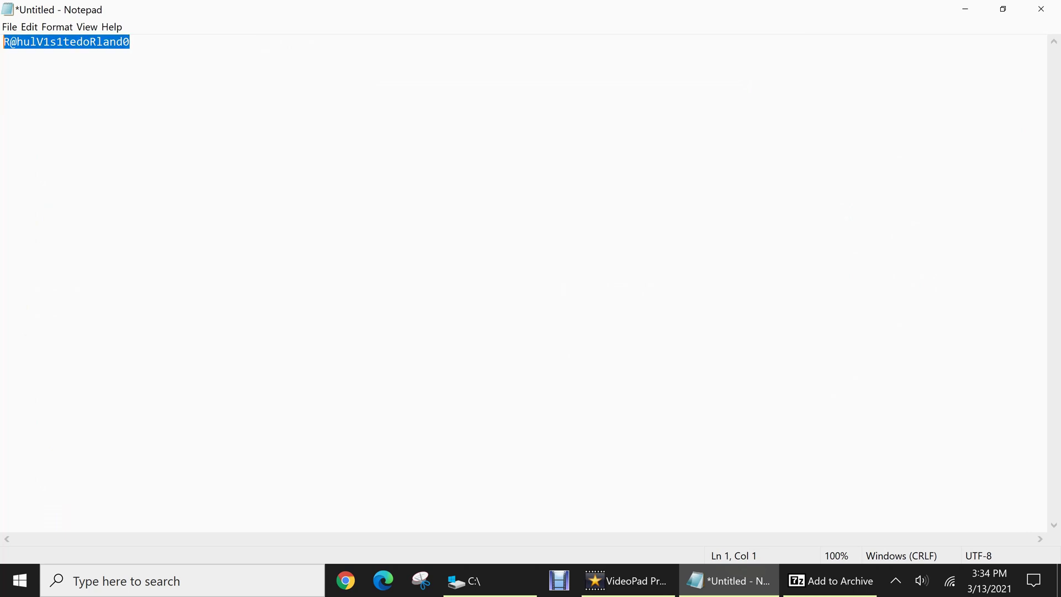
pyautogui.click(806, 588)
pyautogui.click(567, 293)
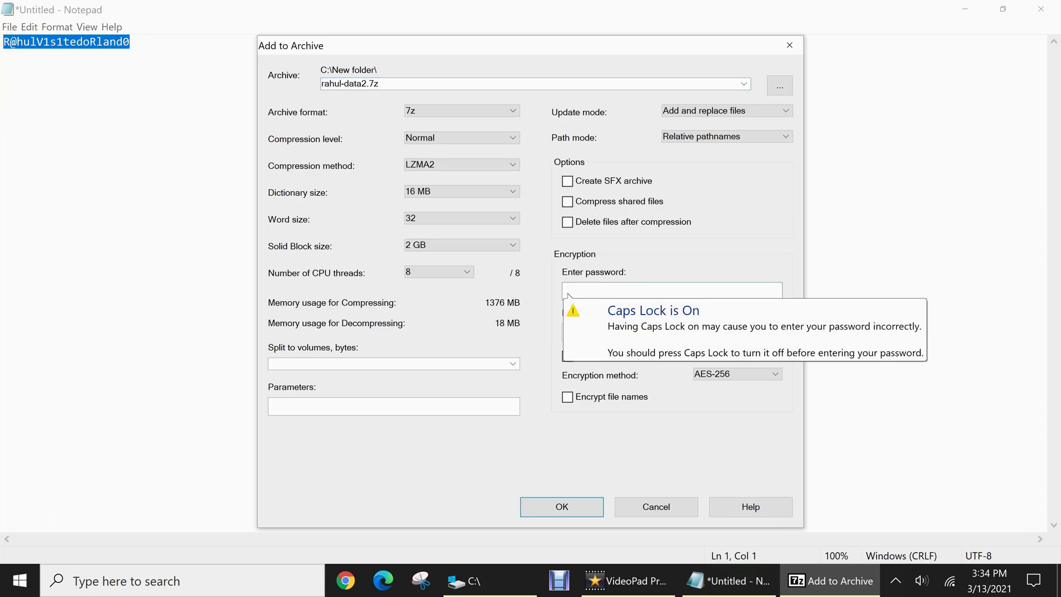
pyautogui.hotkey('ctrl', 'v')
pyautogui.press('Tab')
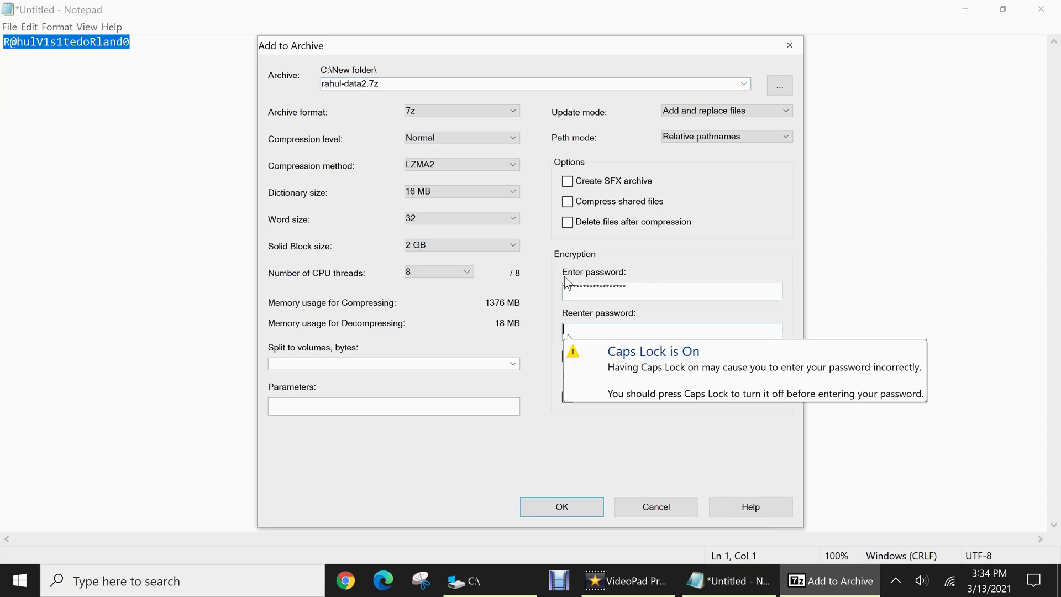
pyautogui.hotkey('ctrl', 'v')
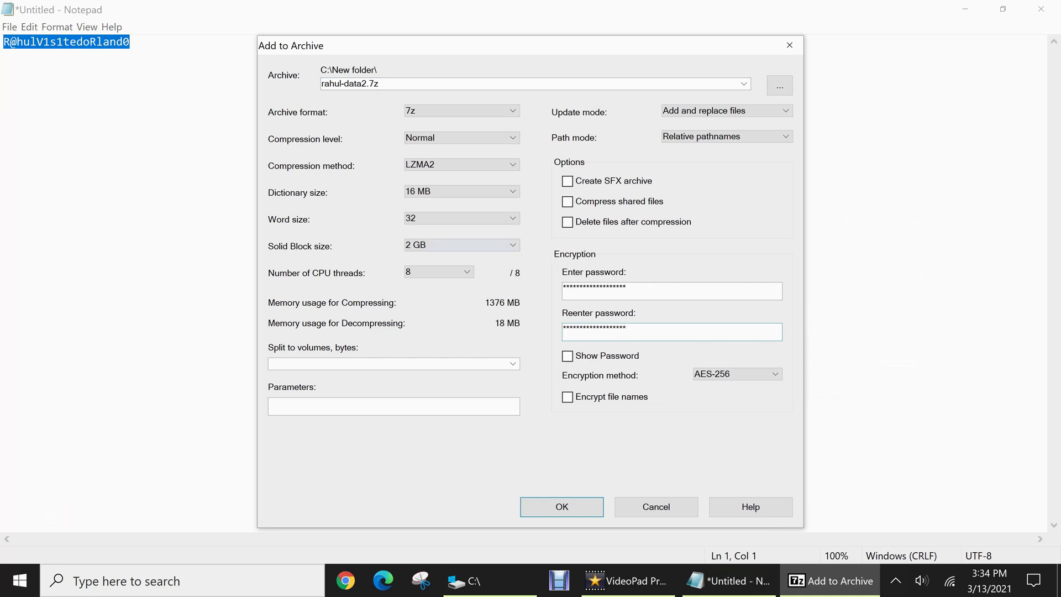
pyautogui.click(584, 503)
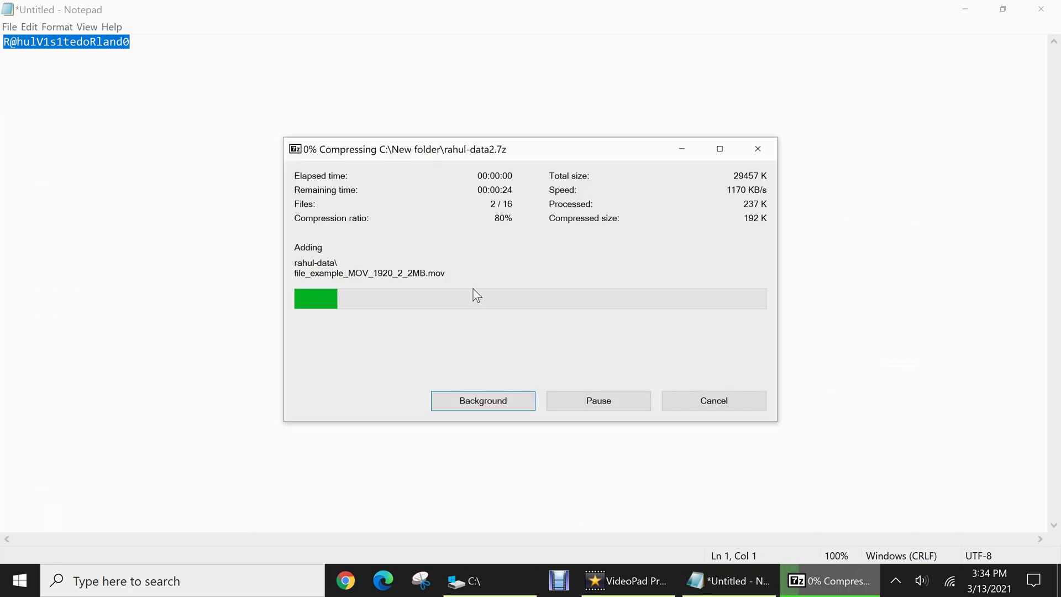
# In Explorer, open C:\New folder and open rahul-data2.7z in 7-Zip
pyautogui.click(500, 581)
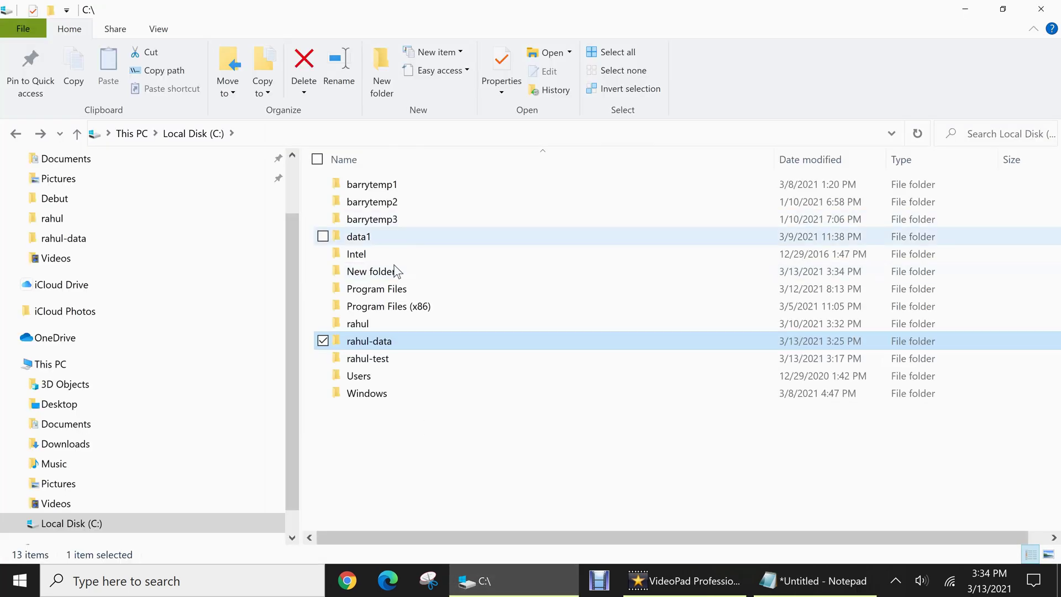
pyautogui.click(397, 274)
pyautogui.doubleClick(398, 275)
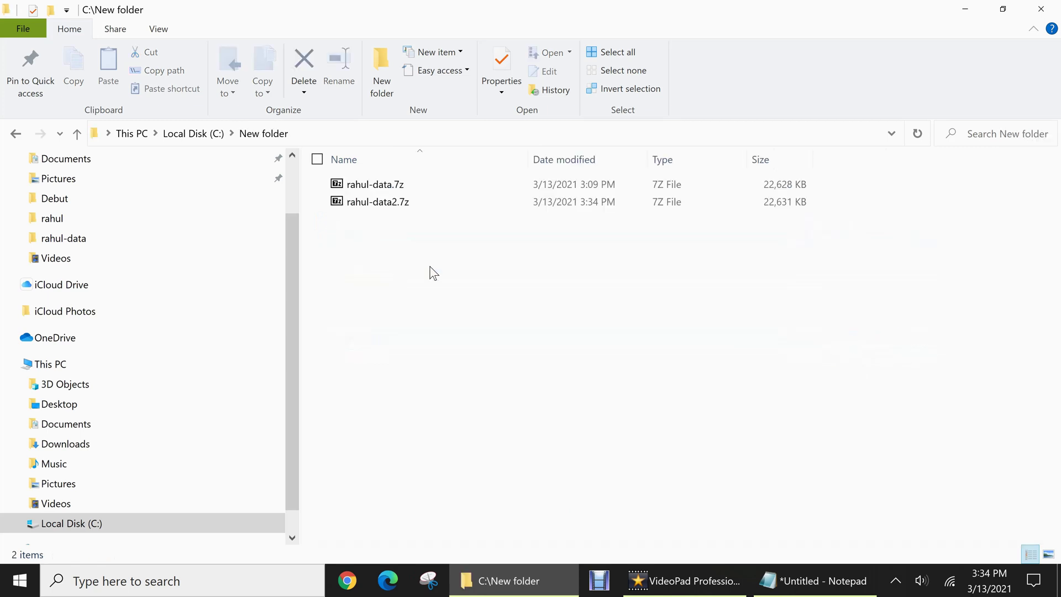
pyautogui.click(396, 201)
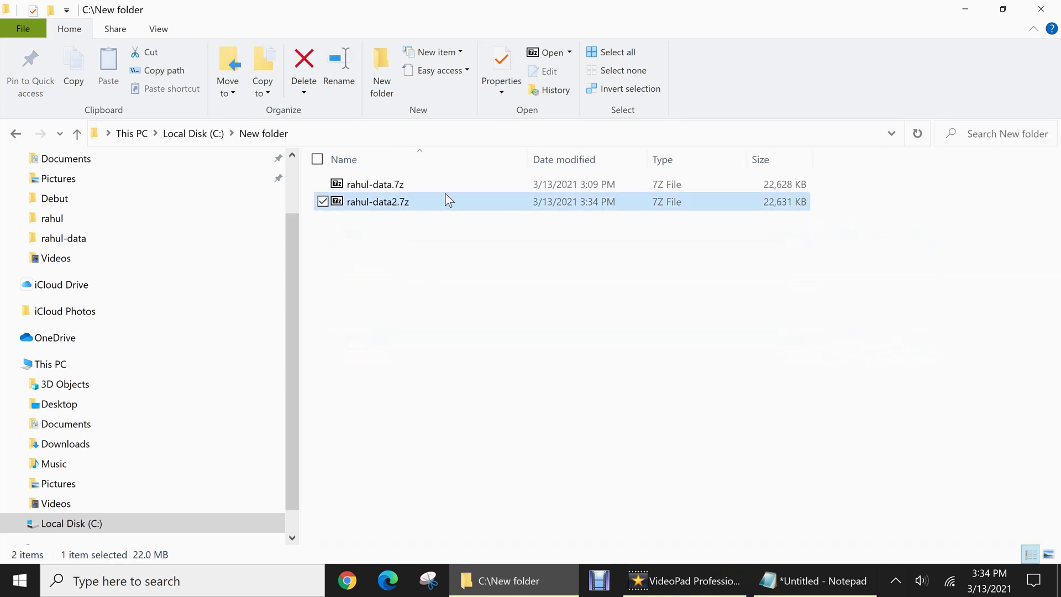
pyautogui.rightClick(413, 203)
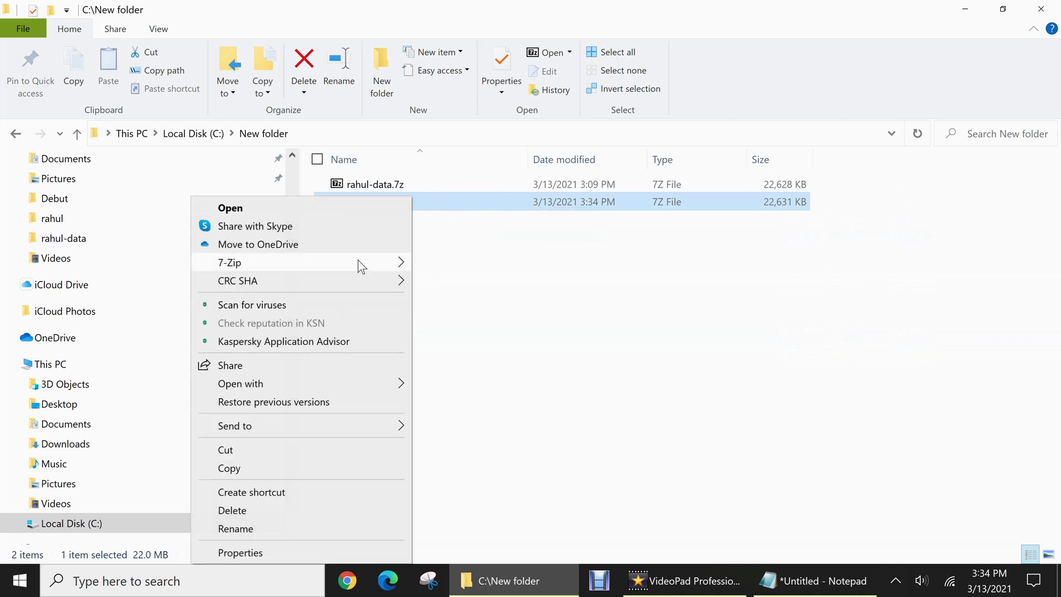
pyautogui.moveTo(360, 264)
pyautogui.click(456, 264)
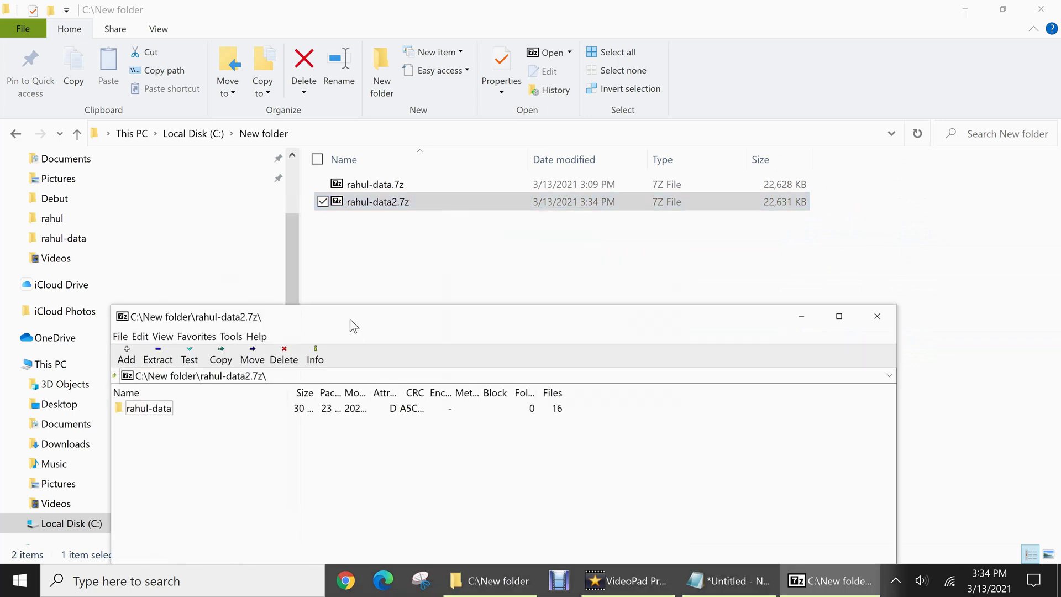
# Browse into the archive's rahul-data folder to list its 16 files
pyautogui.moveTo(350, 319); pyautogui.dragTo(773, 239)
pyautogui.doubleClick(569, 328)
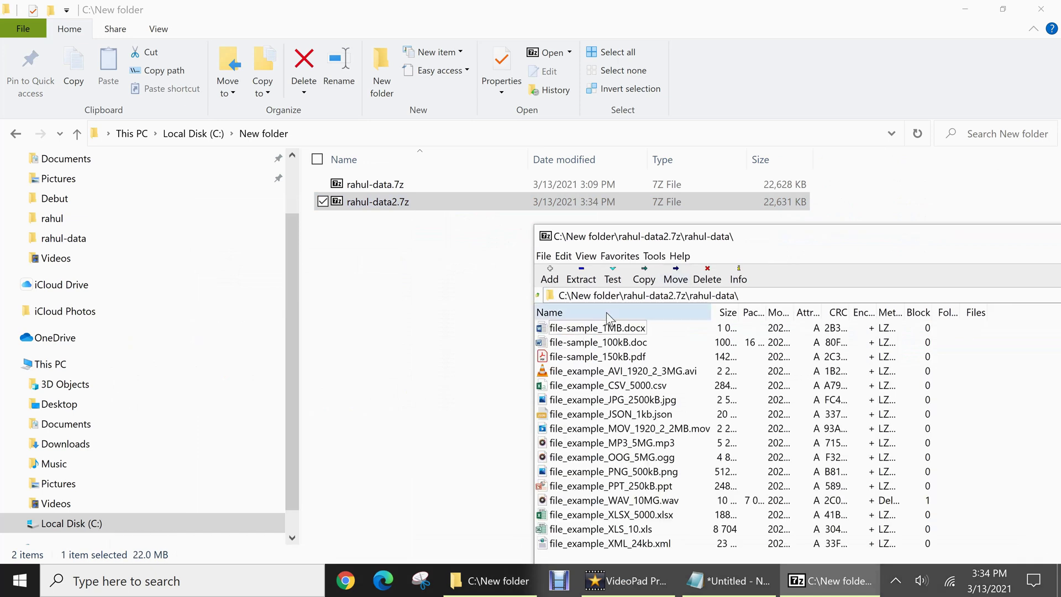
pyautogui.moveTo(679, 244); pyautogui.dragTo(708, 256)
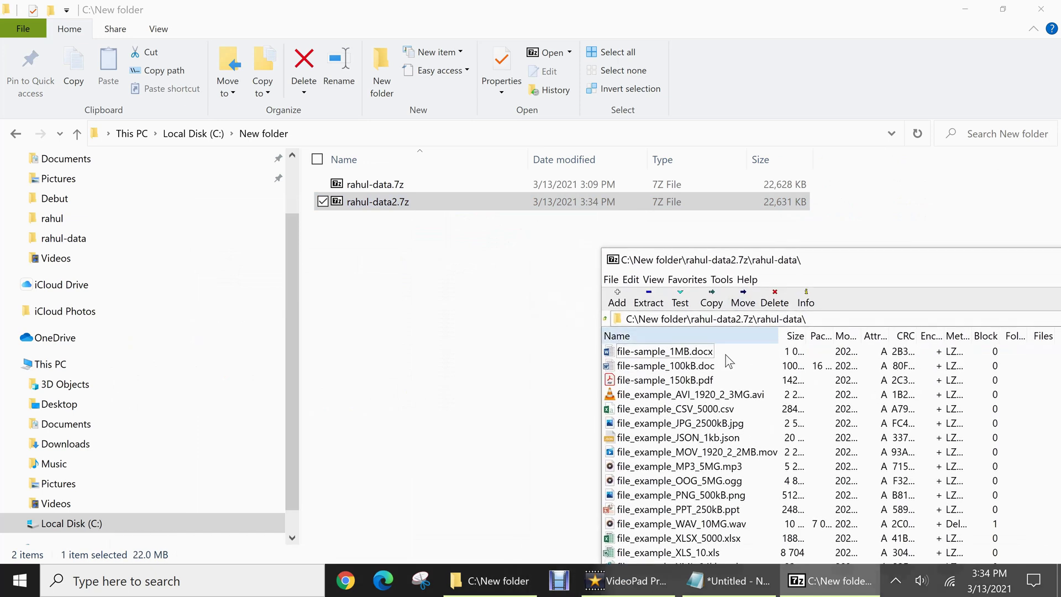
# Cancel the open prompt, then extract file-sample_1MB.docx to C:\New folder using an incorrect password
pyautogui.doubleClick(675, 352)
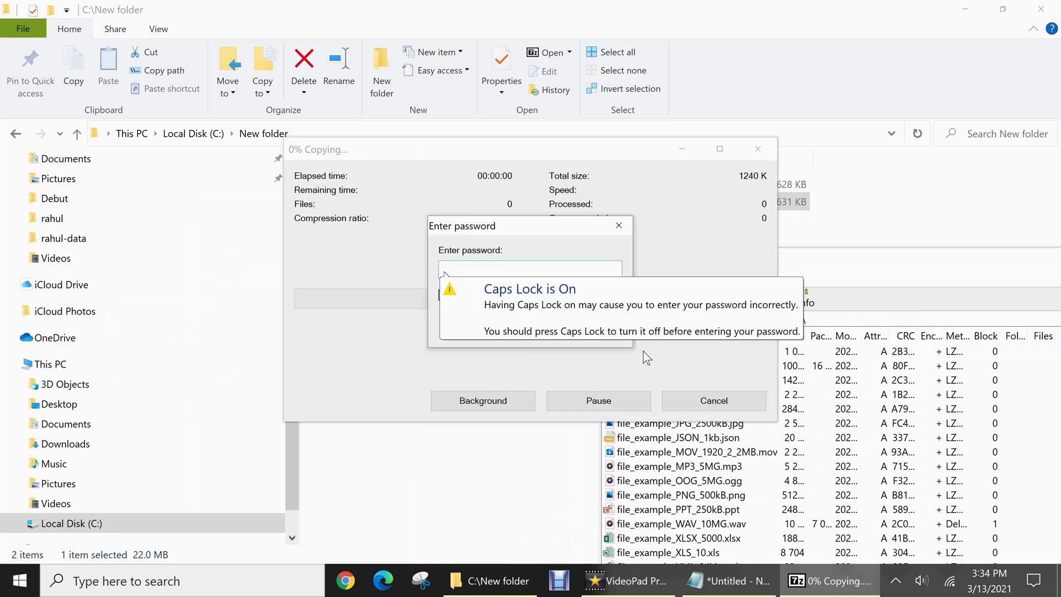
pyautogui.click(621, 226)
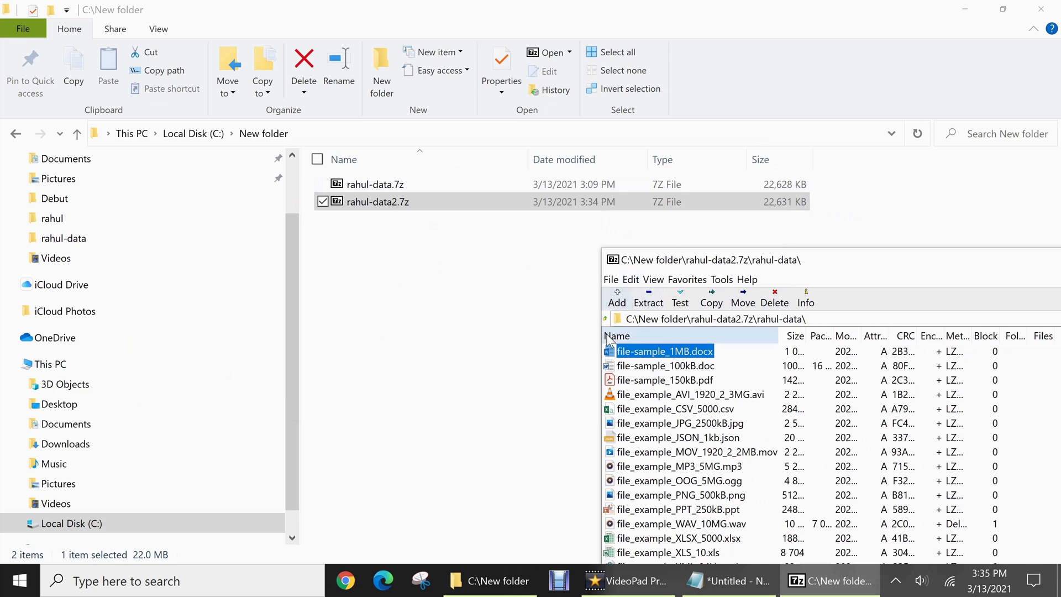
pyautogui.click(652, 301)
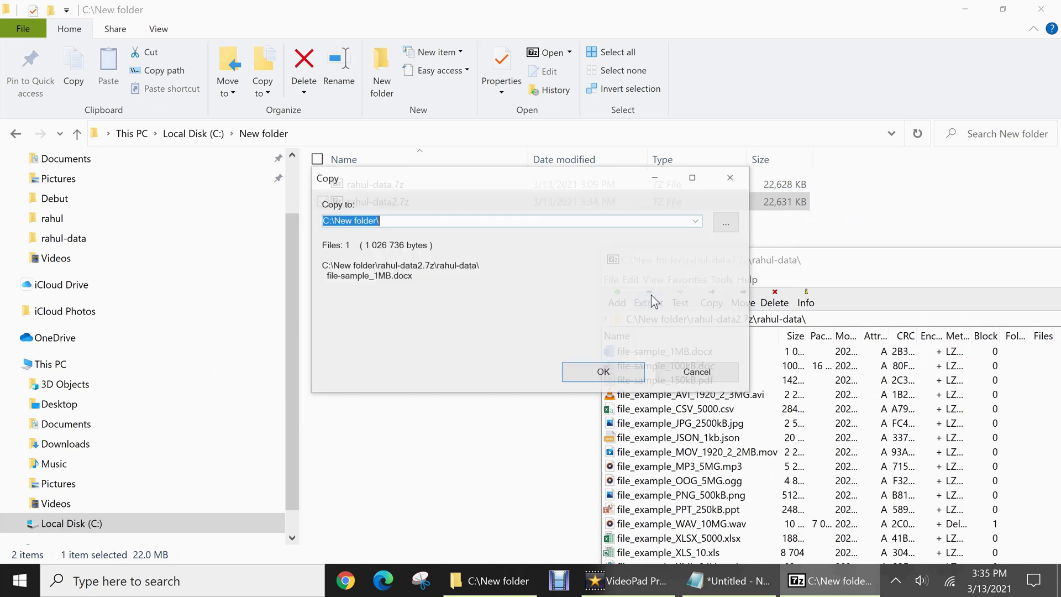
pyautogui.click(592, 372)
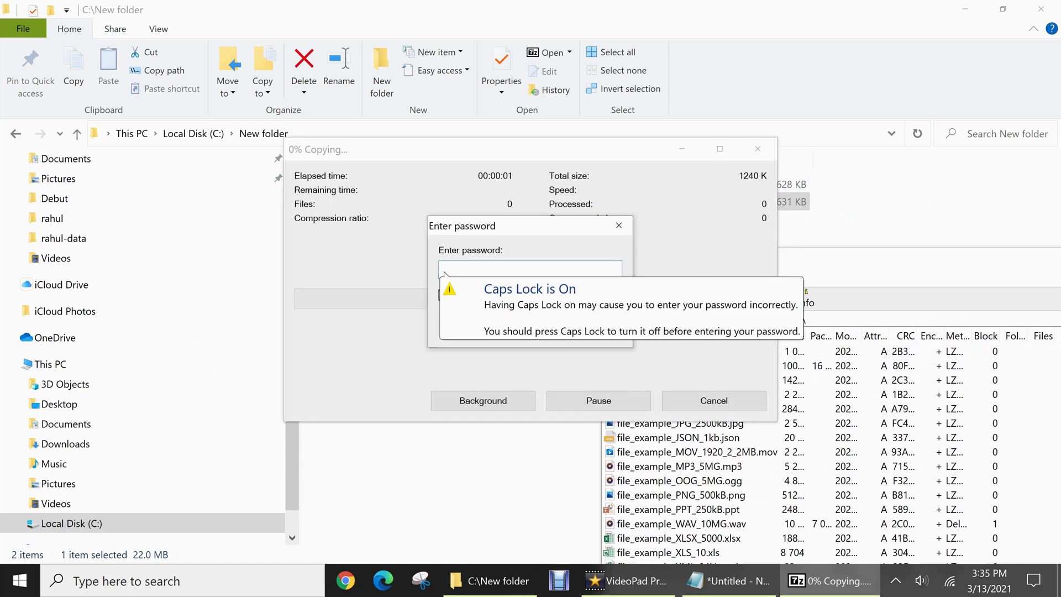
pyautogui.write('*')
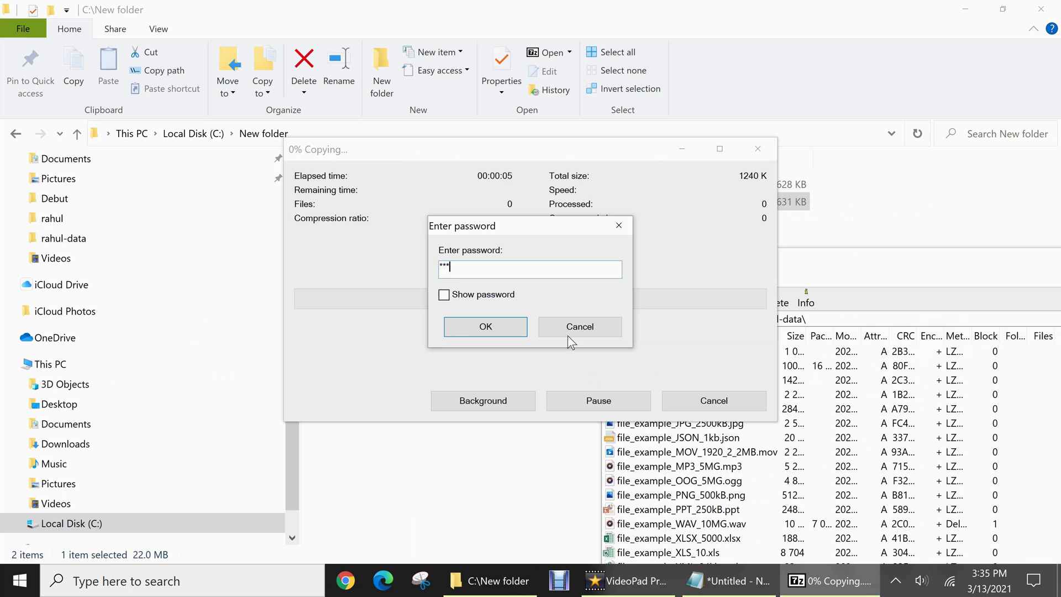
pyautogui.click(482, 331)
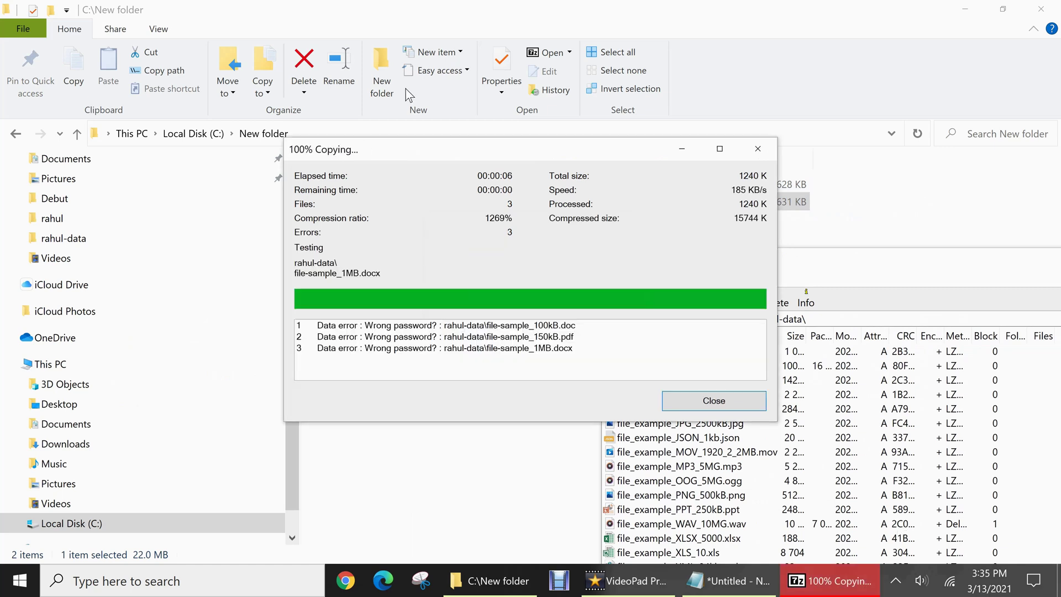
# Re-extract file-sample_1MB.docx to C:\New folder using the correct password from Notepad, then view the folder
pyautogui.click(713, 401)
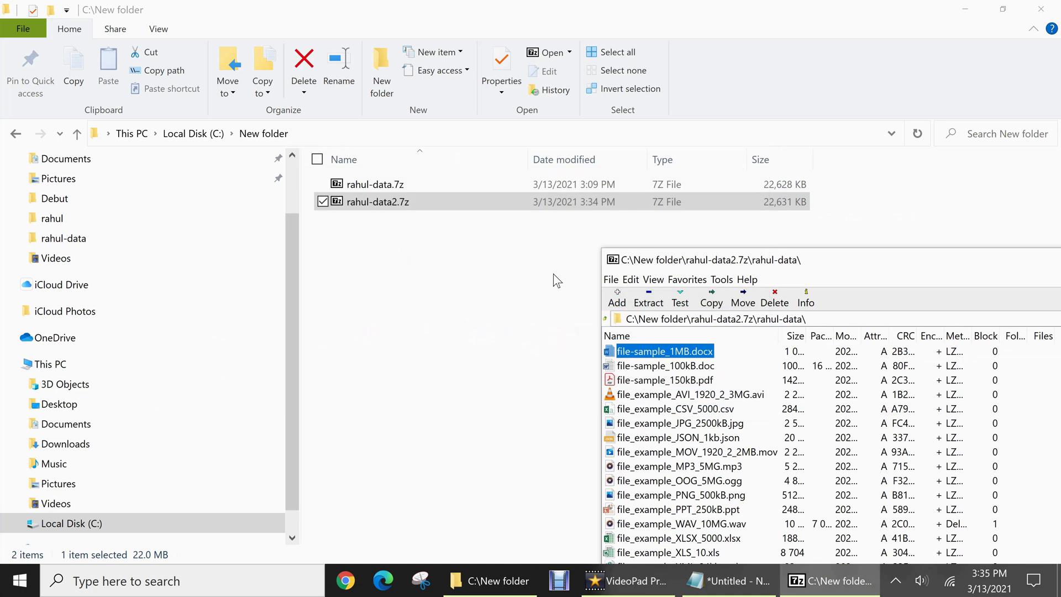
pyautogui.click(653, 279)
pyautogui.click(653, 279)
pyautogui.click(648, 303)
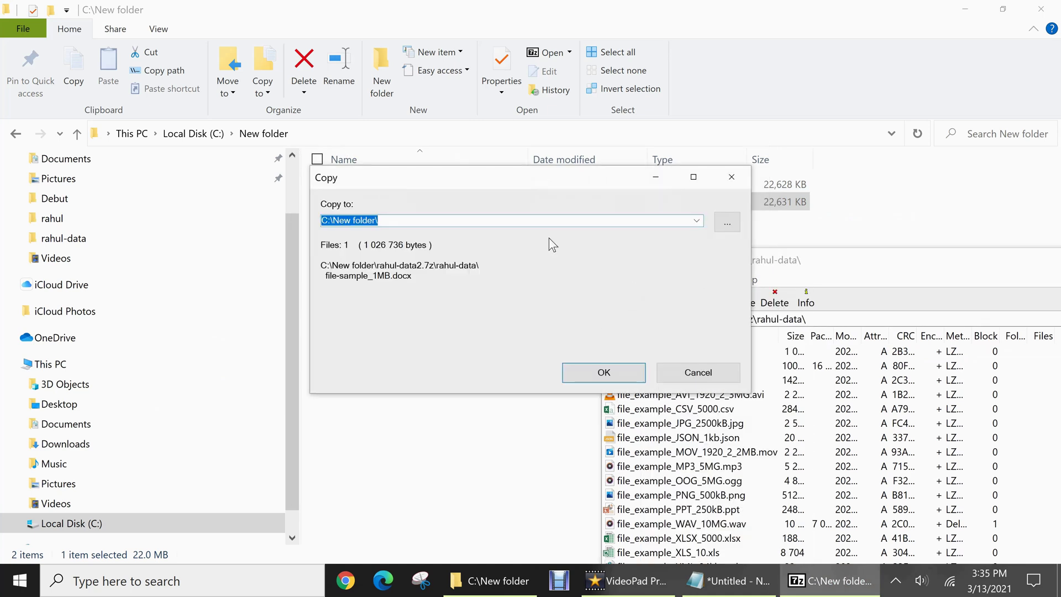
pyautogui.click(606, 374)
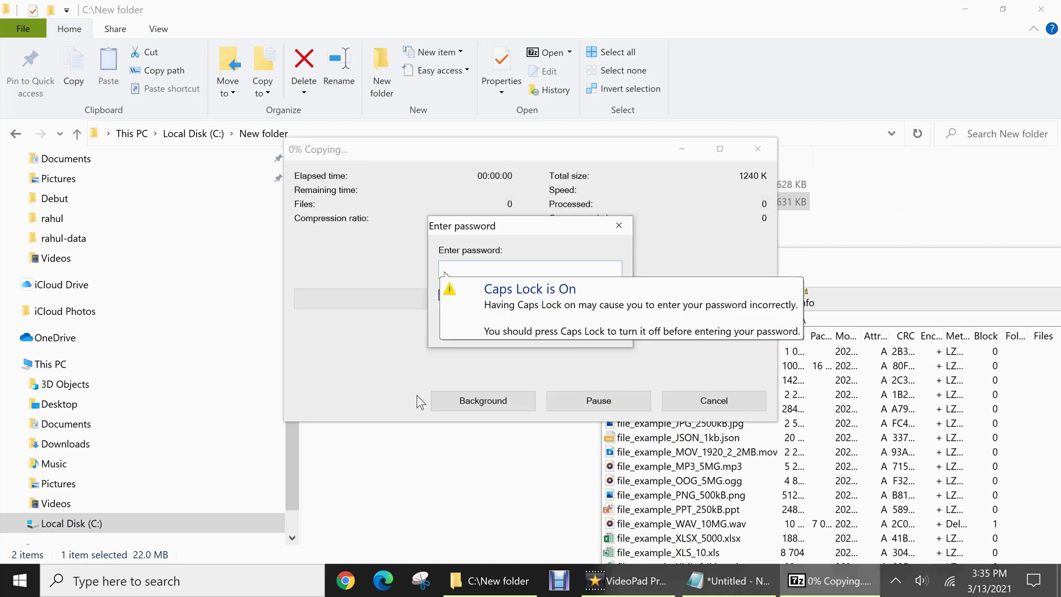
pyautogui.click(728, 580)
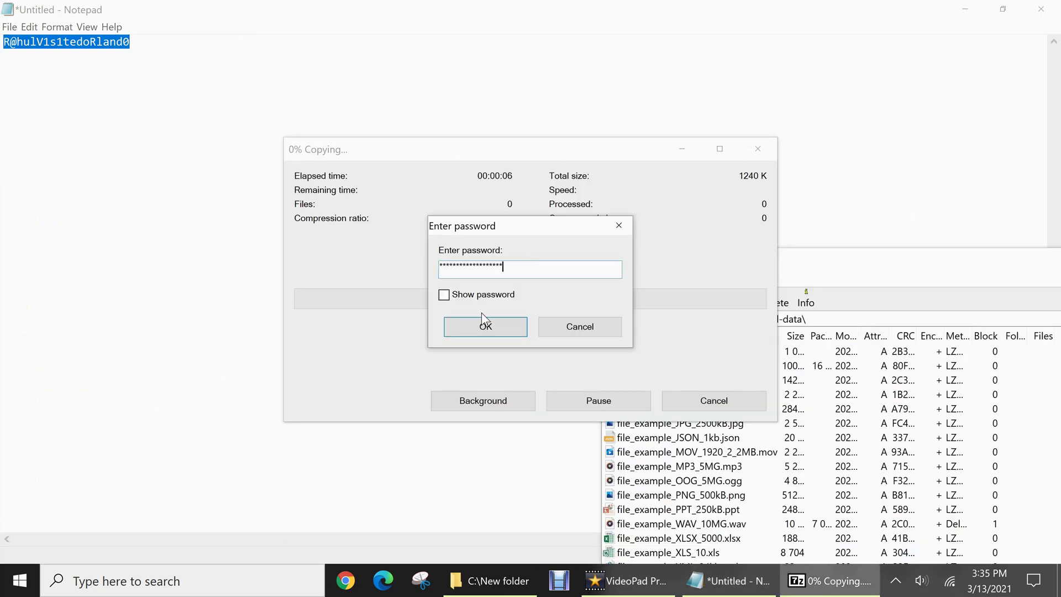
pyautogui.click(484, 325)
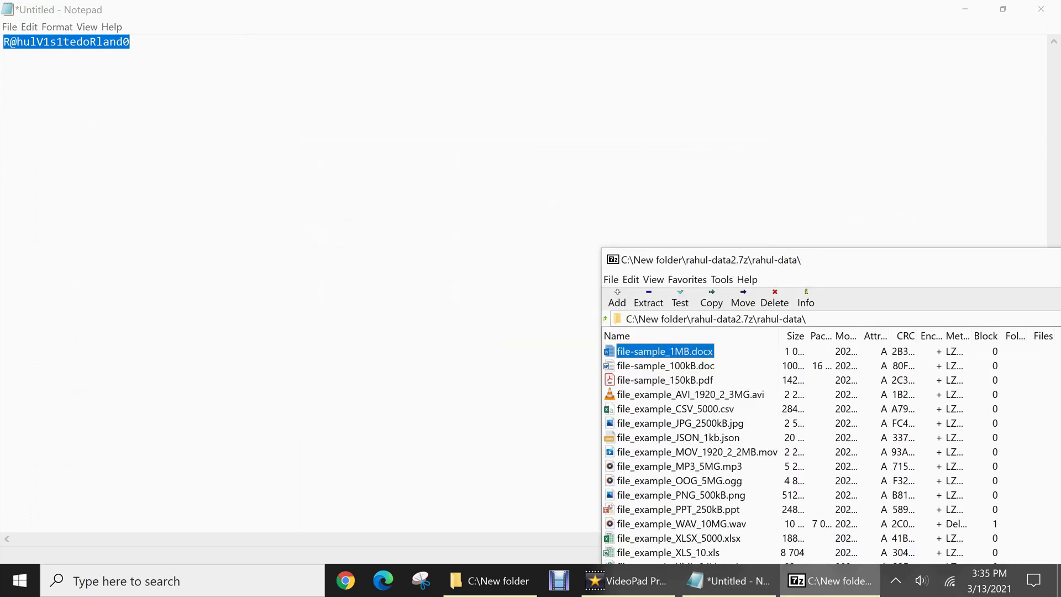
pyautogui.click(509, 583)
pyautogui.click(437, 239)
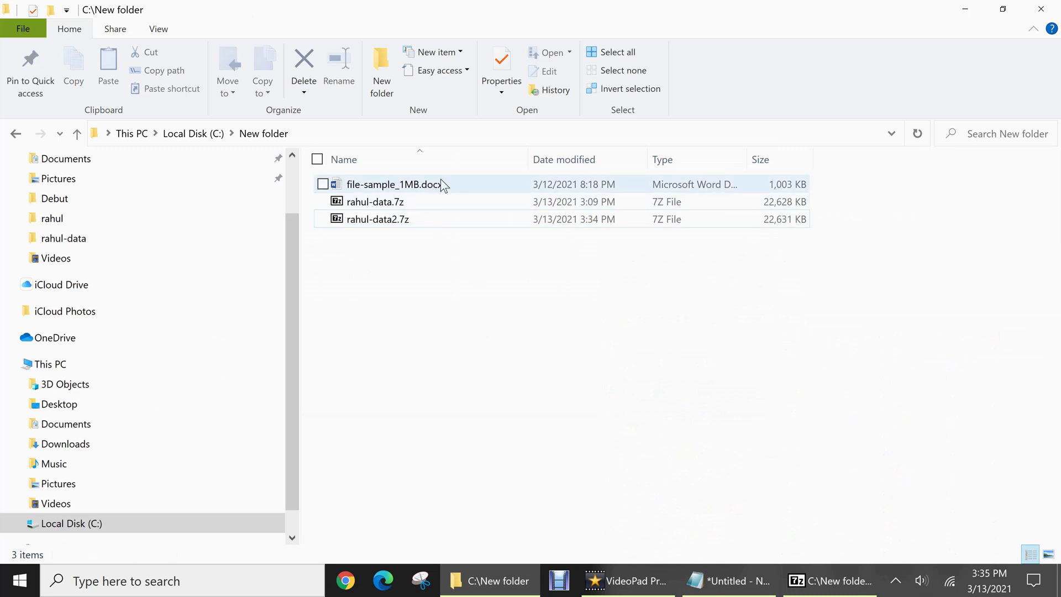